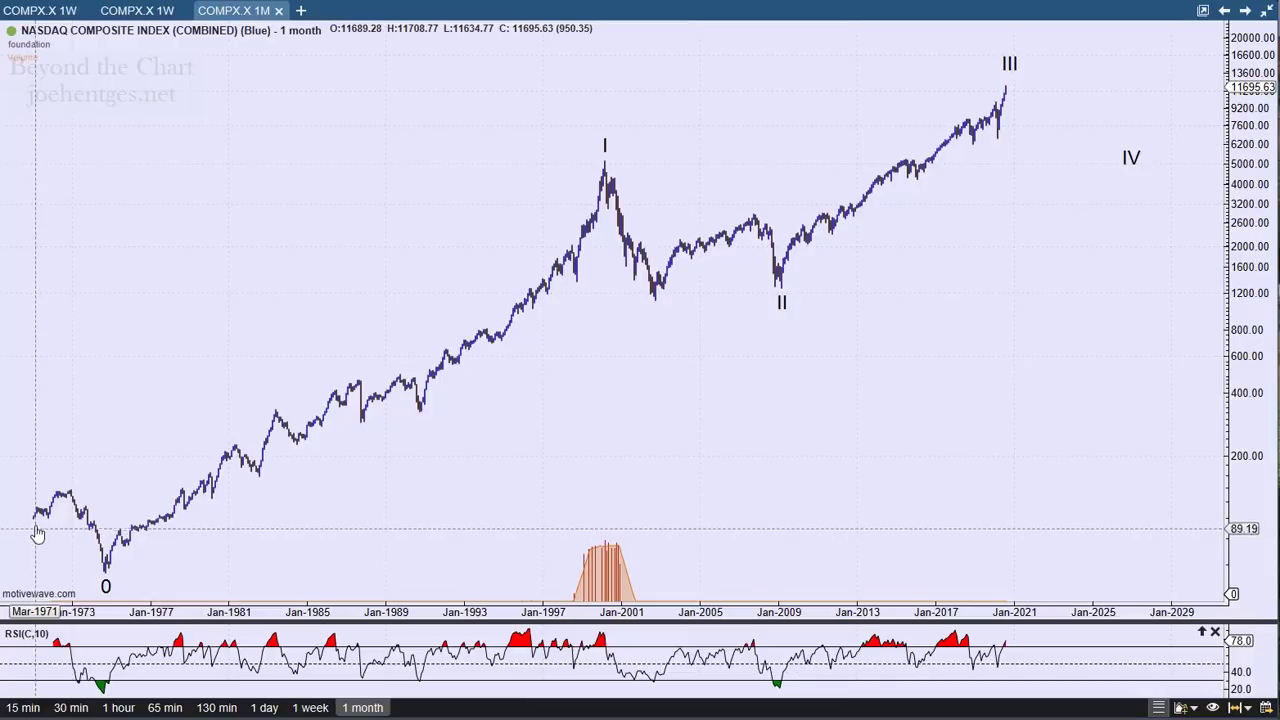
- Examine the cycle-degree and primary-degree wave counts on the monthly NASDAQ Composite chart, up to wave III
click(603, 150)
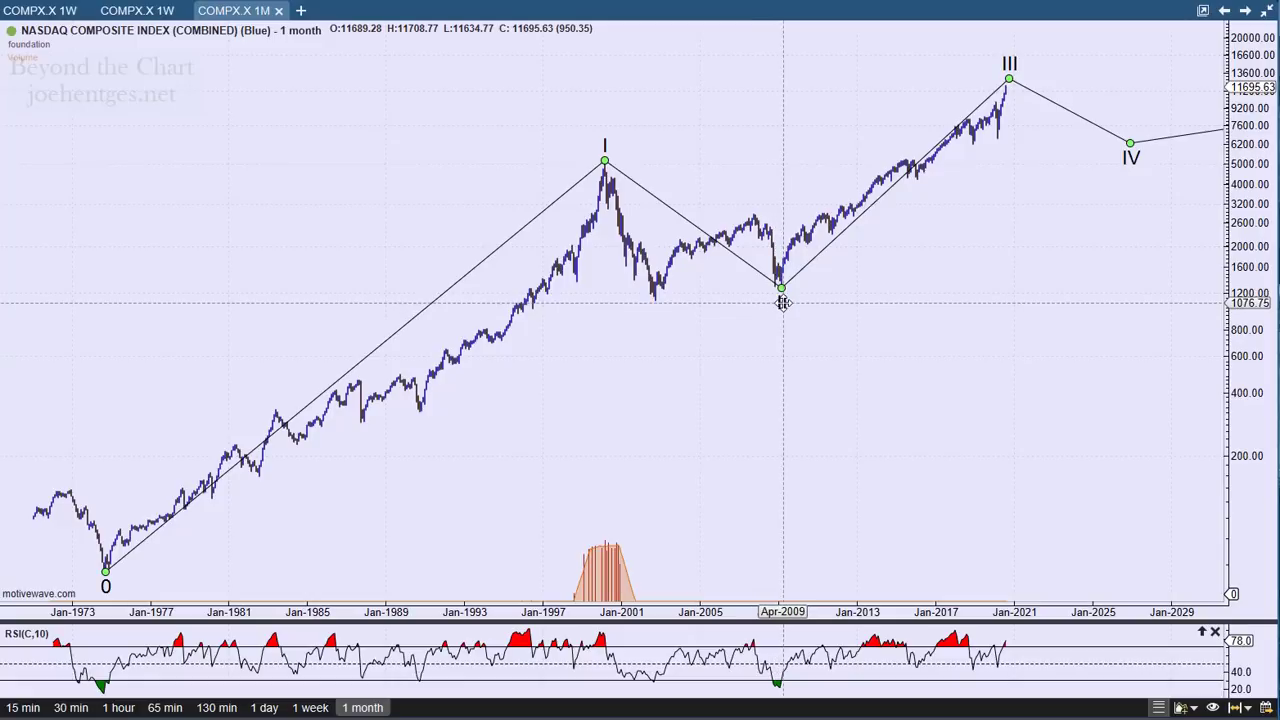
mouse_move(783, 302)
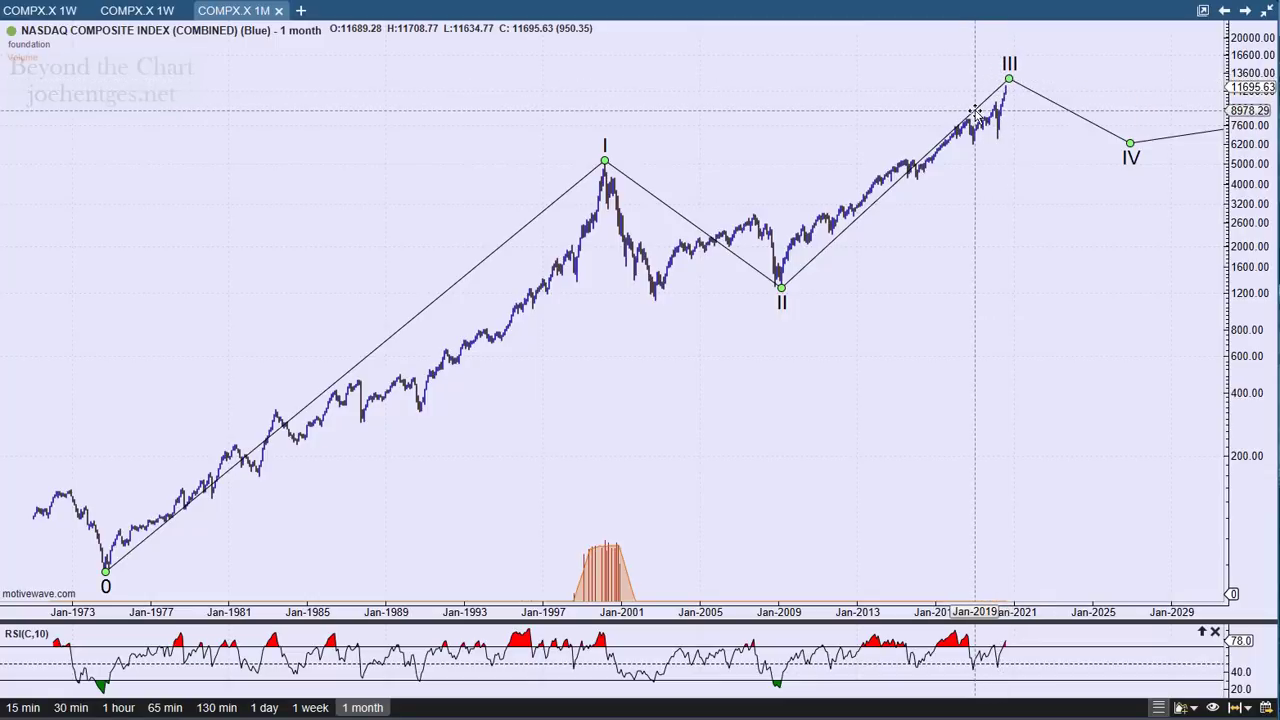
mouse_move(975, 112)
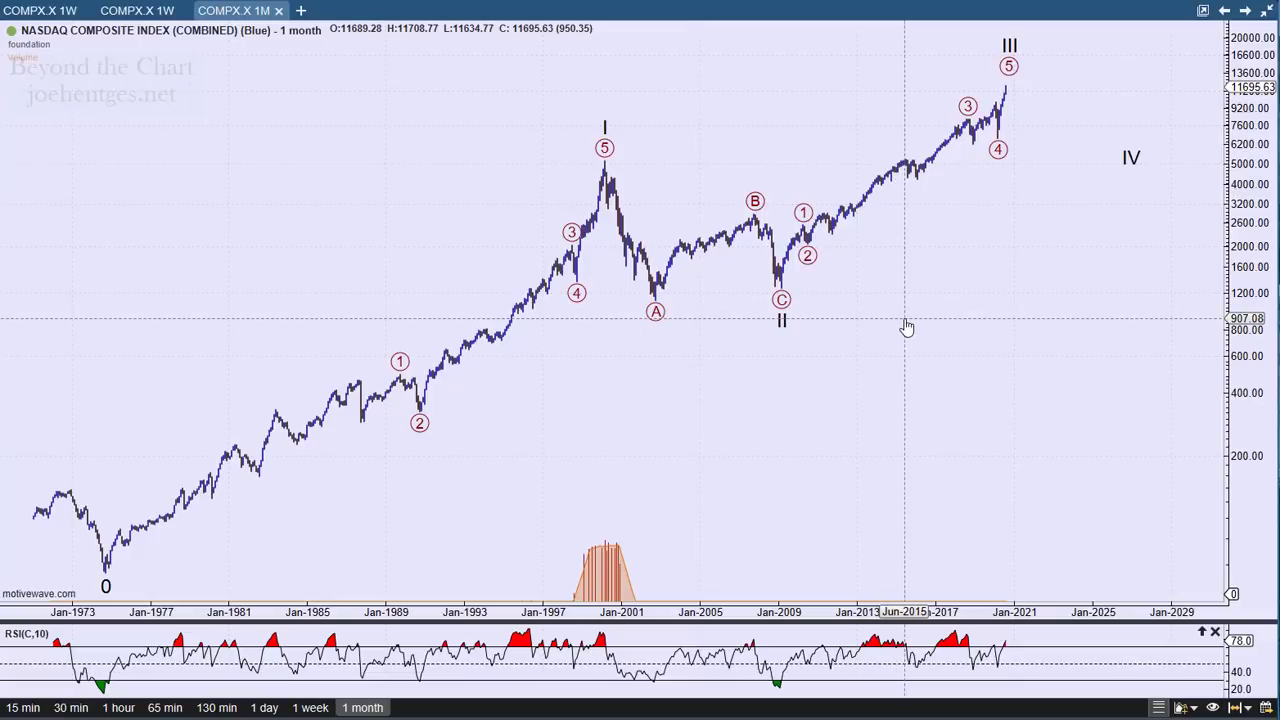
scroll(908, 327, up, 5)
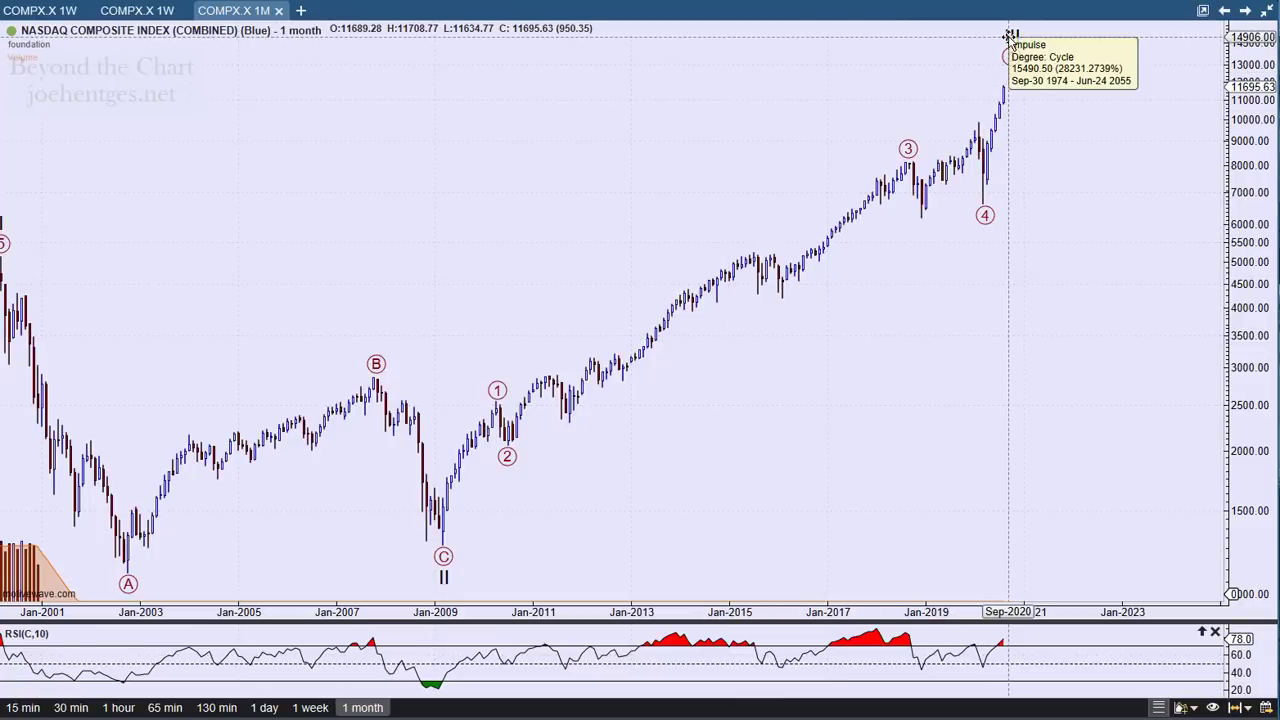
mouse_move(1012, 58)
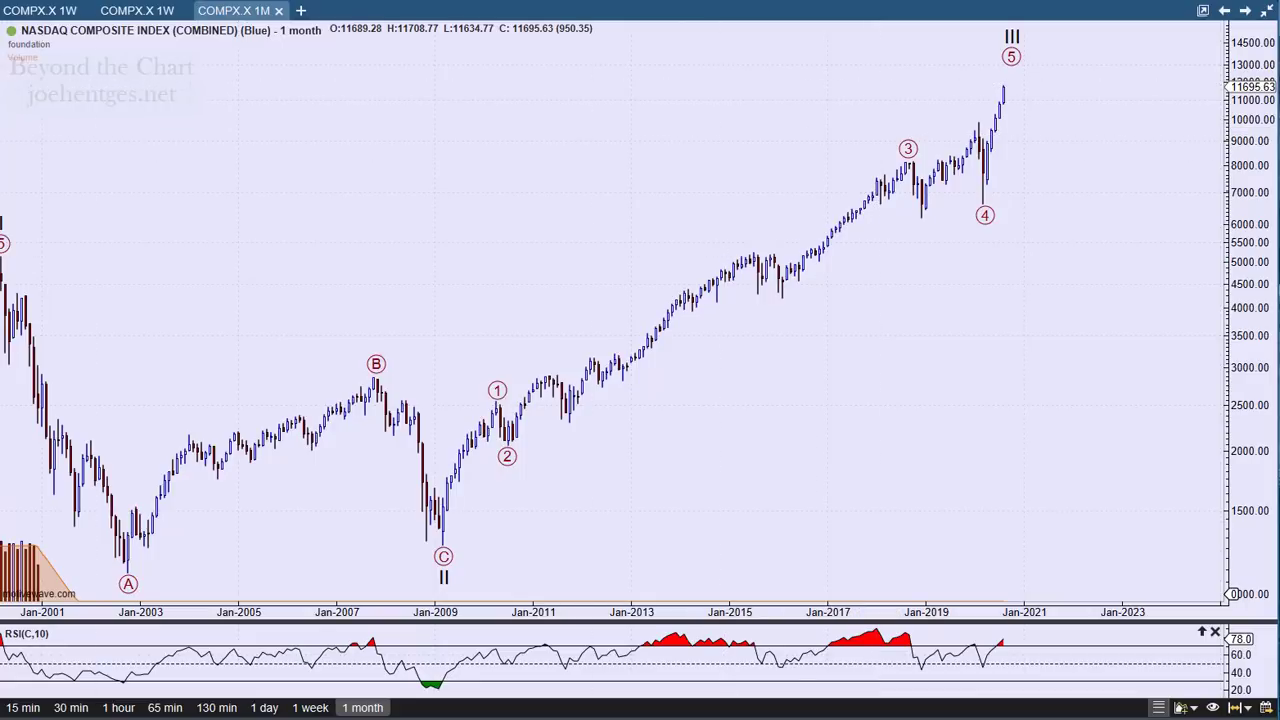
- Open the weekly COMPX.X chart with the trend channel and examine the A-B-C correction labelled wave (4)
click(137, 10)
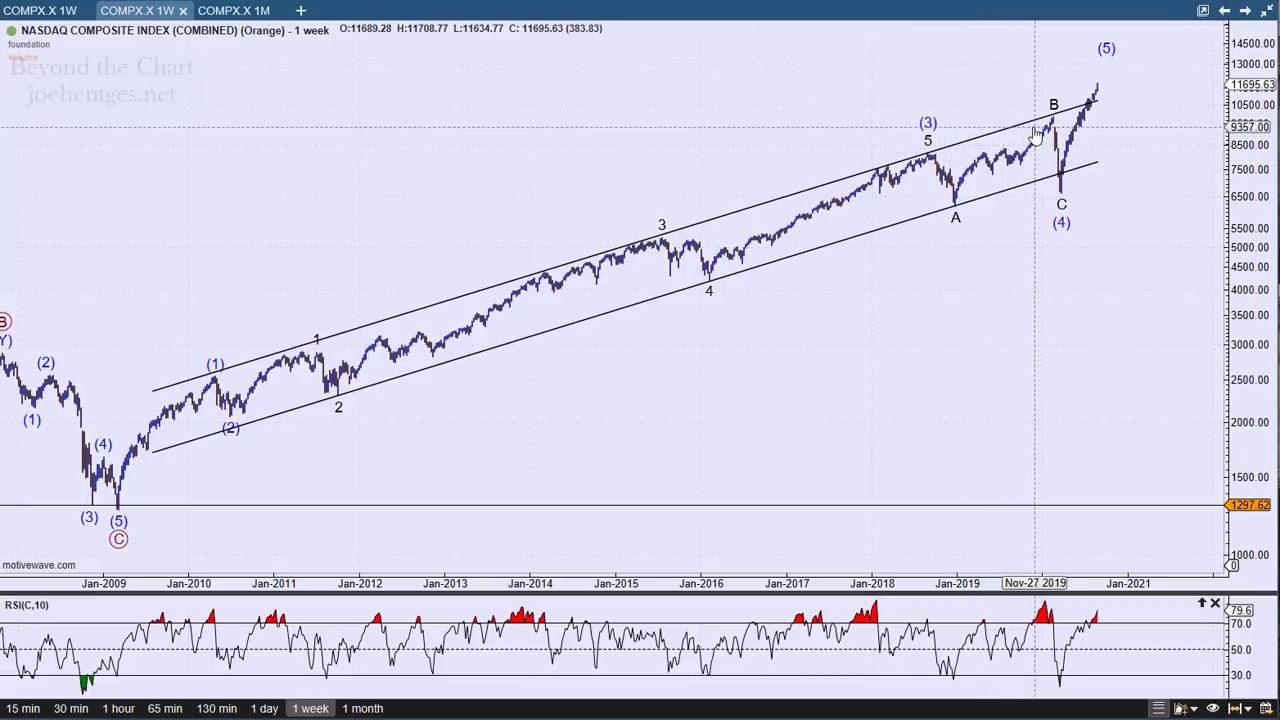
click(1062, 205)
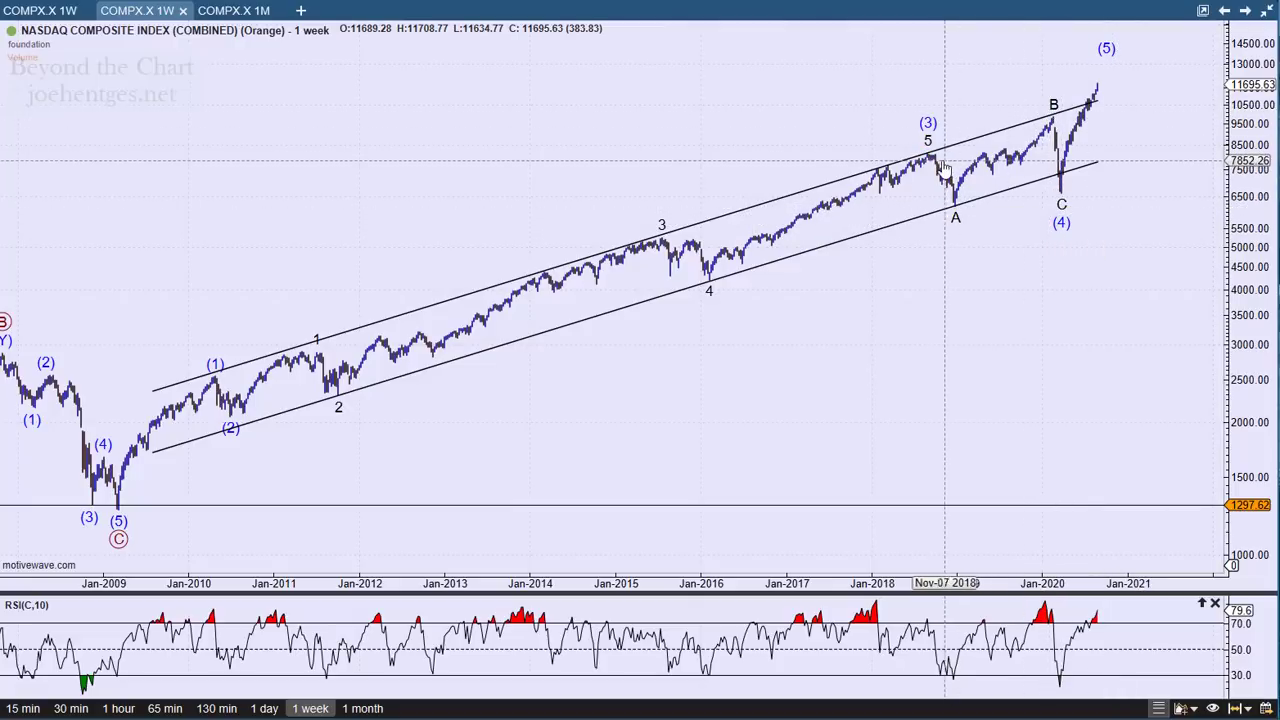
mouse_move(1063, 203)
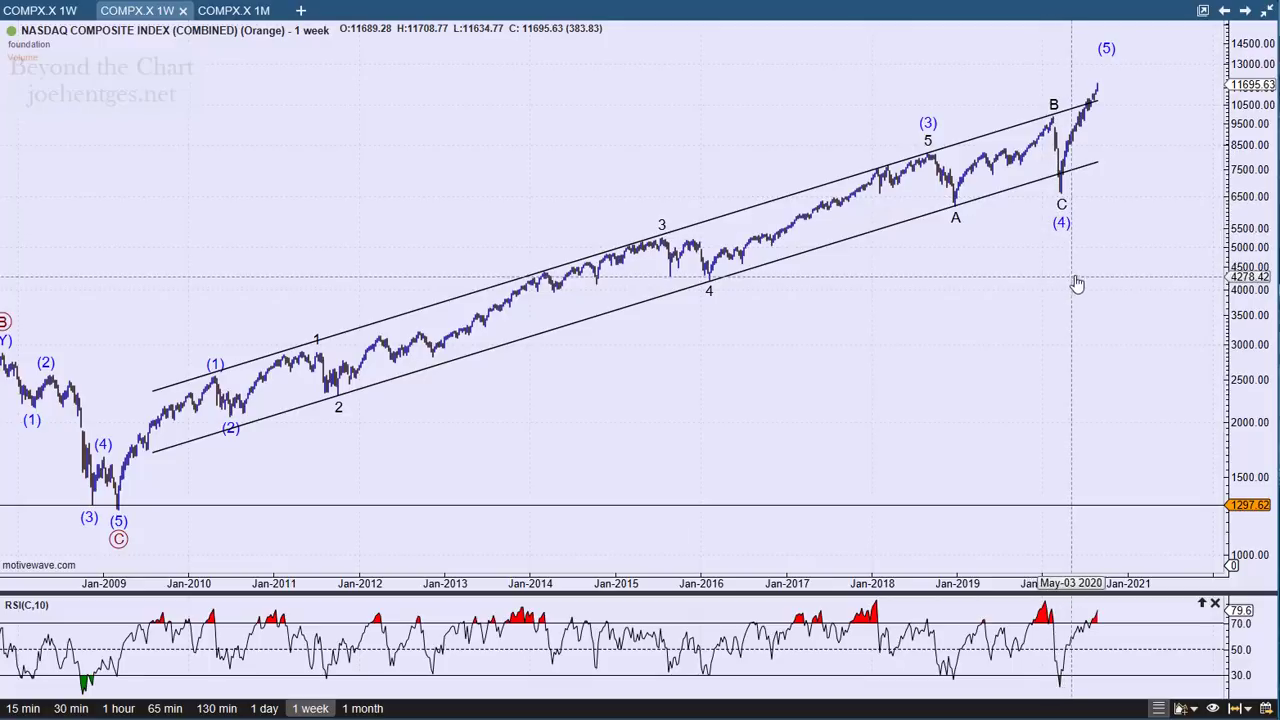
scroll(1112, 305, up, 4)
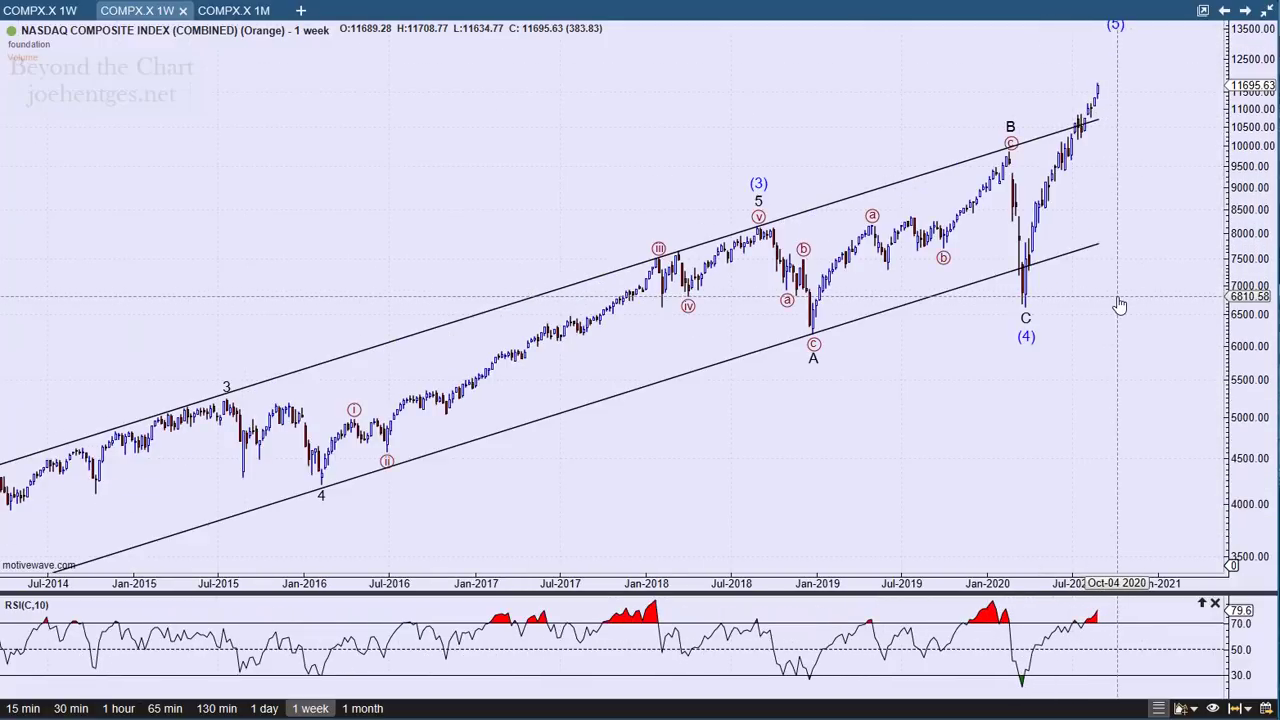
mouse_move(942, 256)
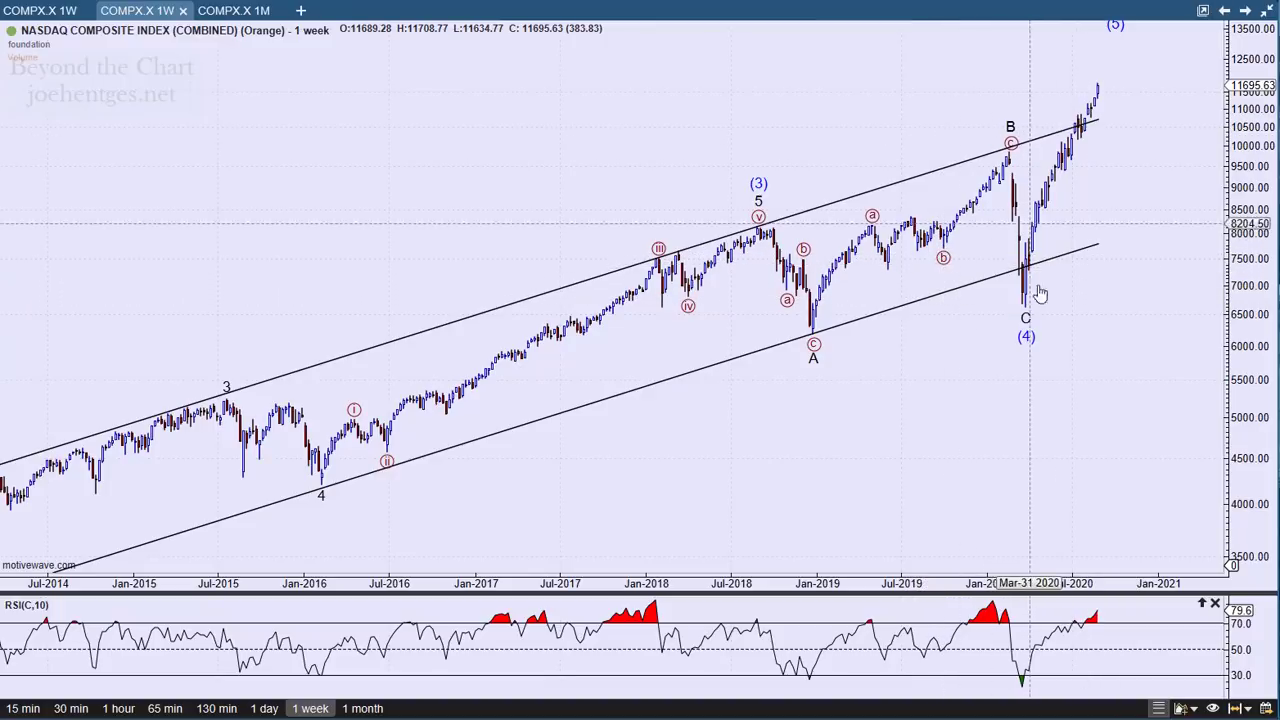
mouse_move(1026, 340)
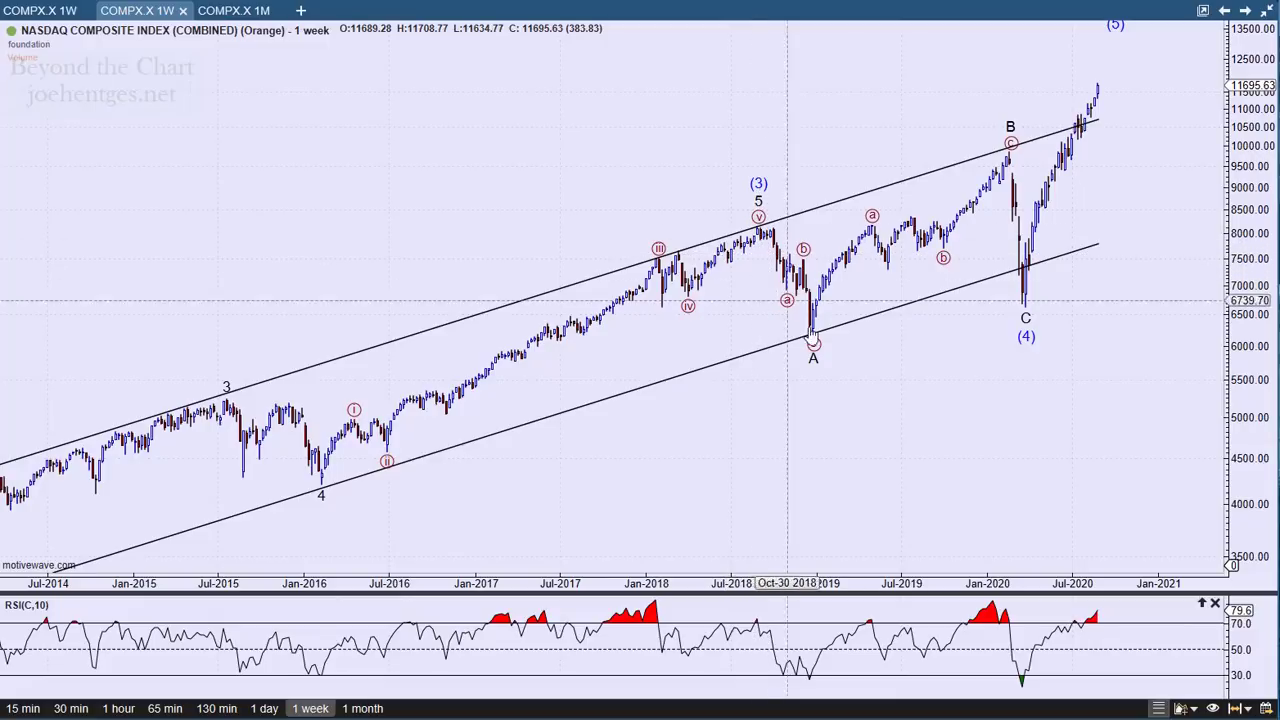
mouse_move(1008, 161)
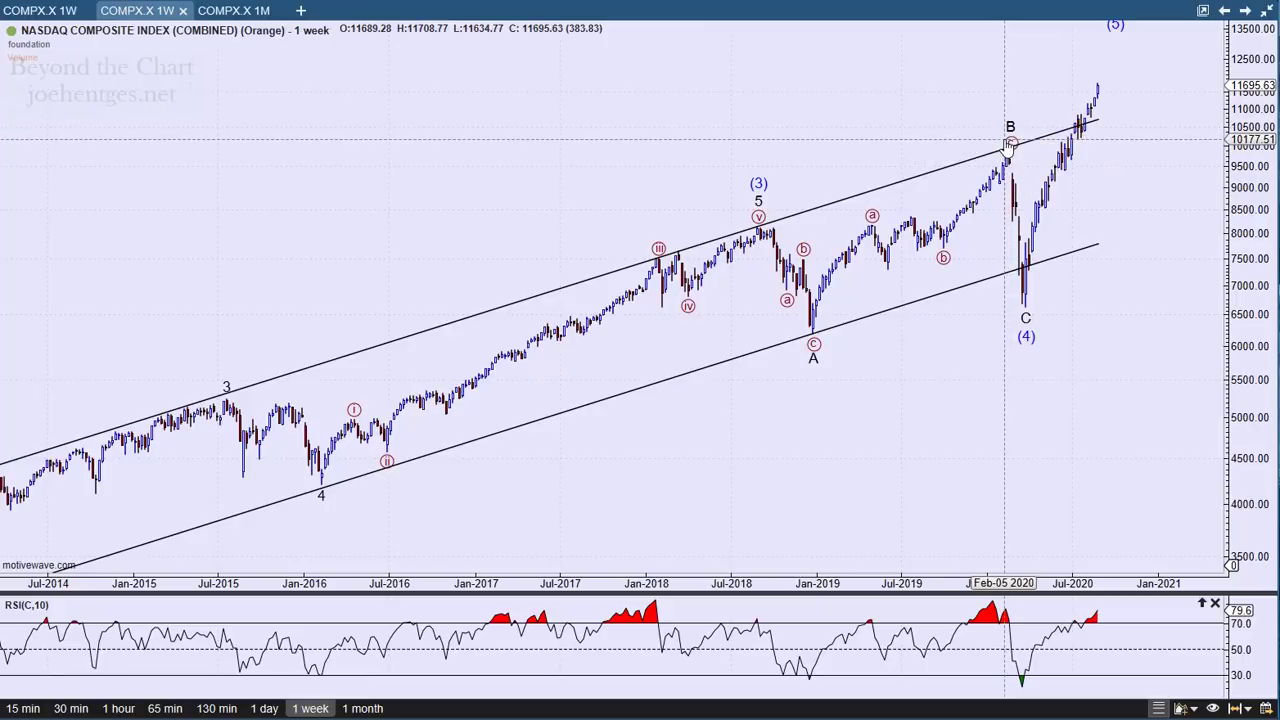
click(1025, 308)
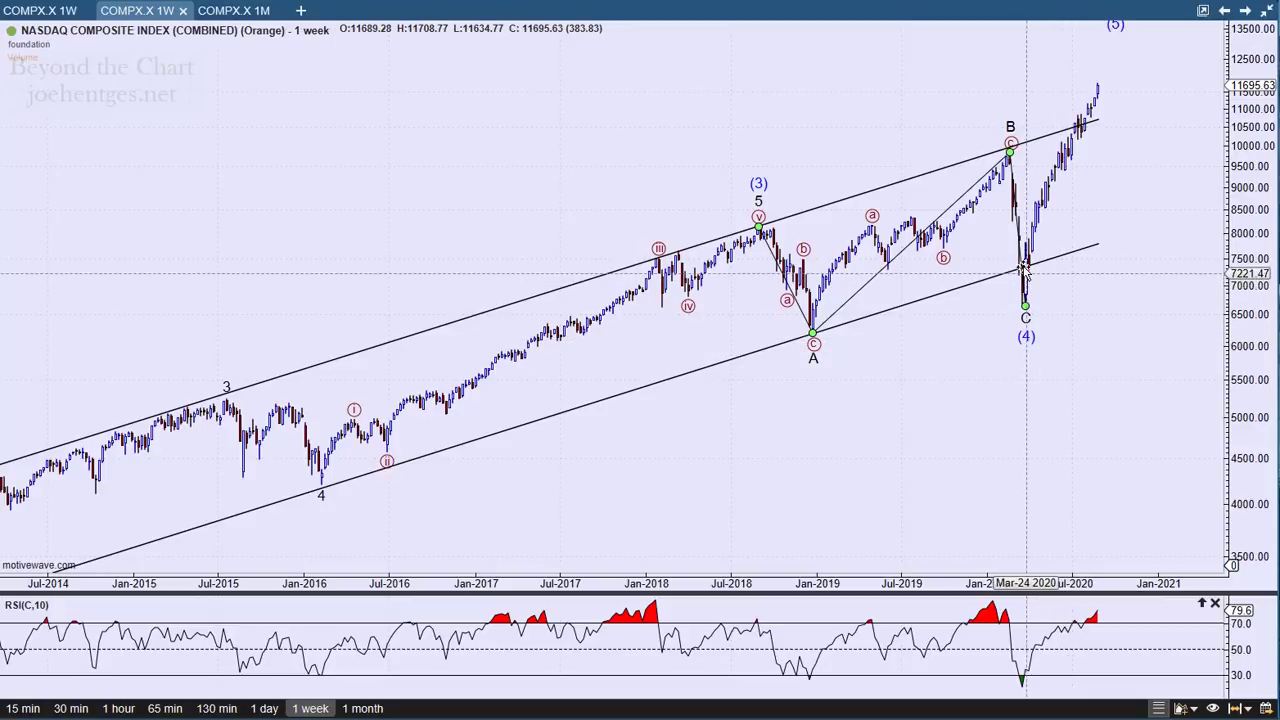
mouse_move(1030, 278)
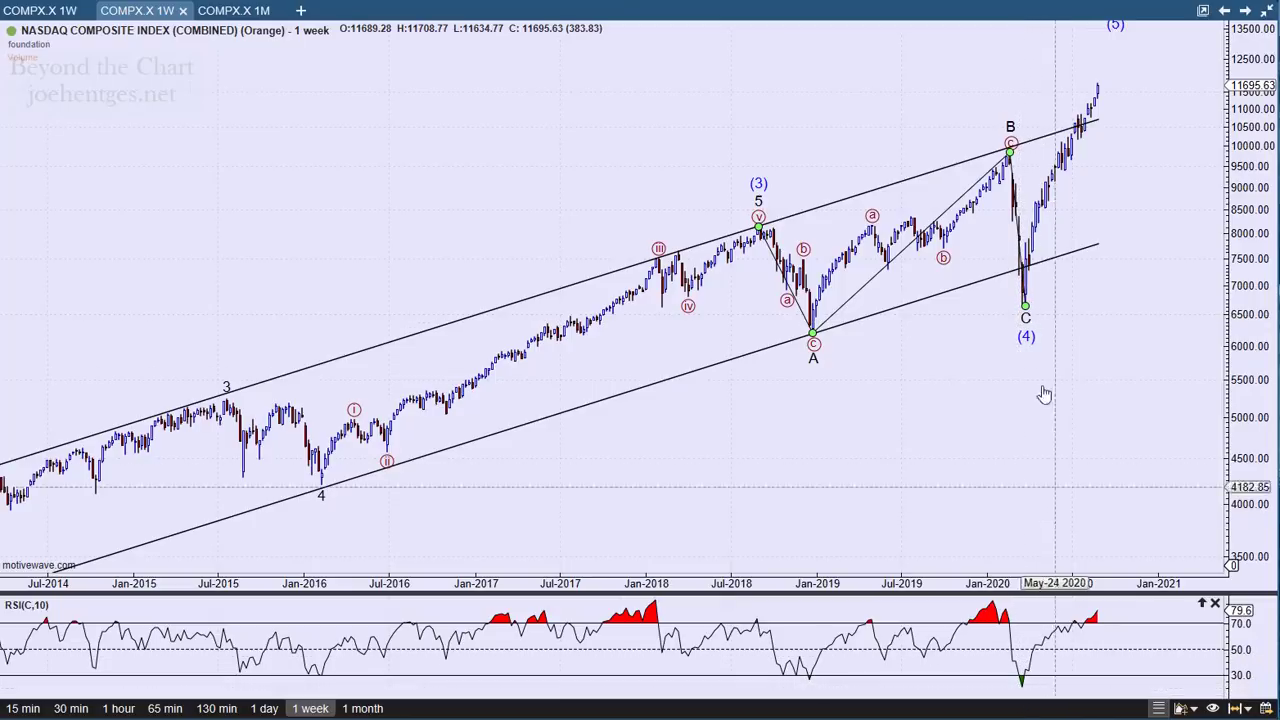
mouse_move(1022, 310)
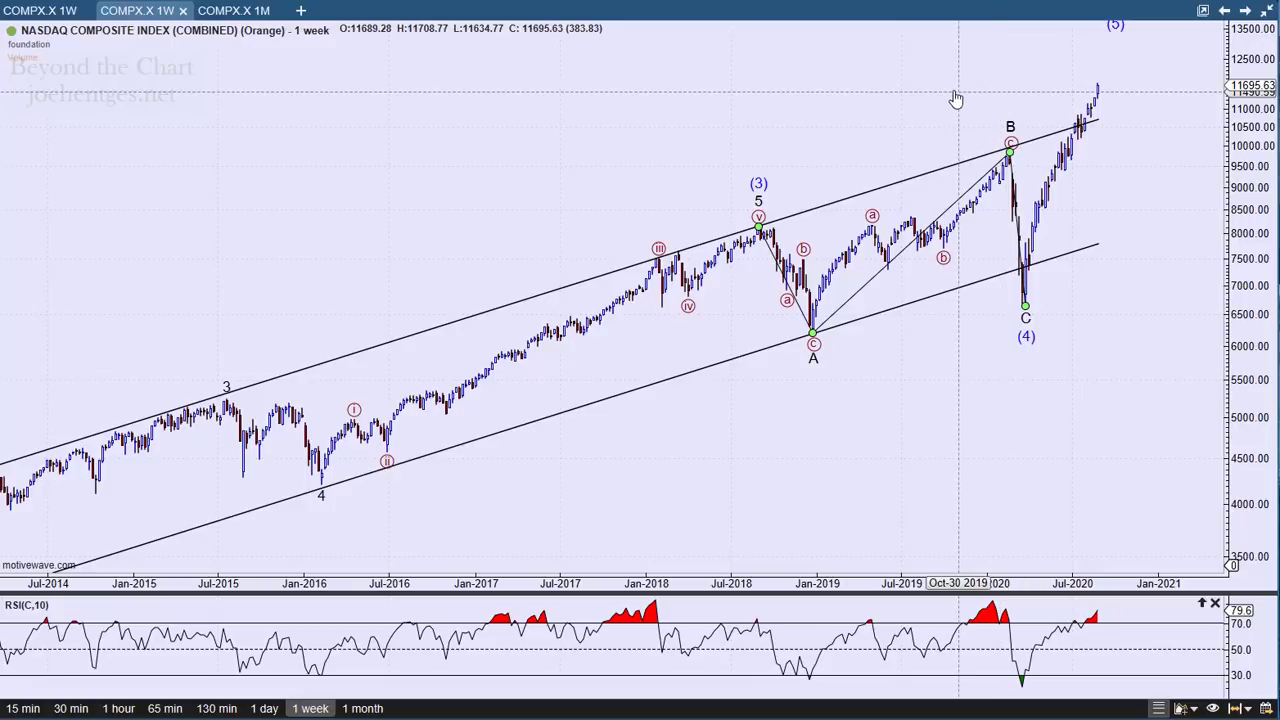
- Review the weekly price channel and RSI back to 2011, and return to the wave (4) low and the latest prices
drag(966, 388, 1027, 389)
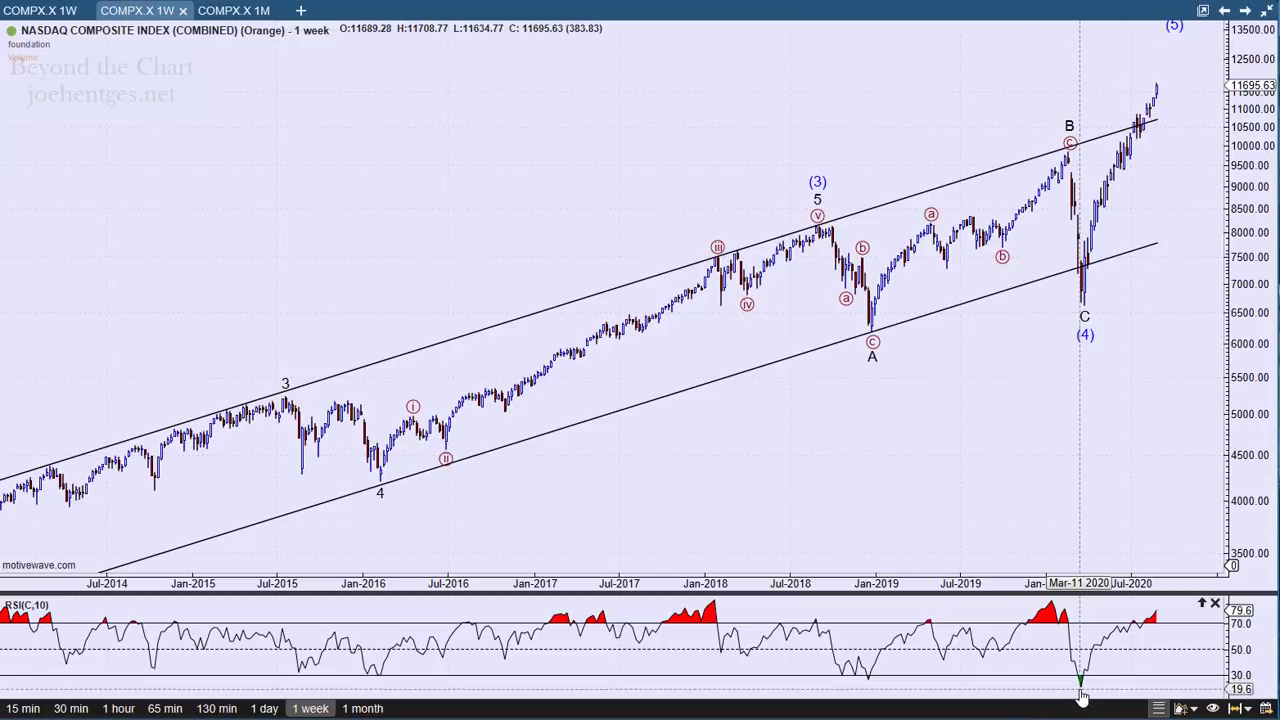
drag(728, 495, 738, 495)
drag(843, 481, 1062, 426)
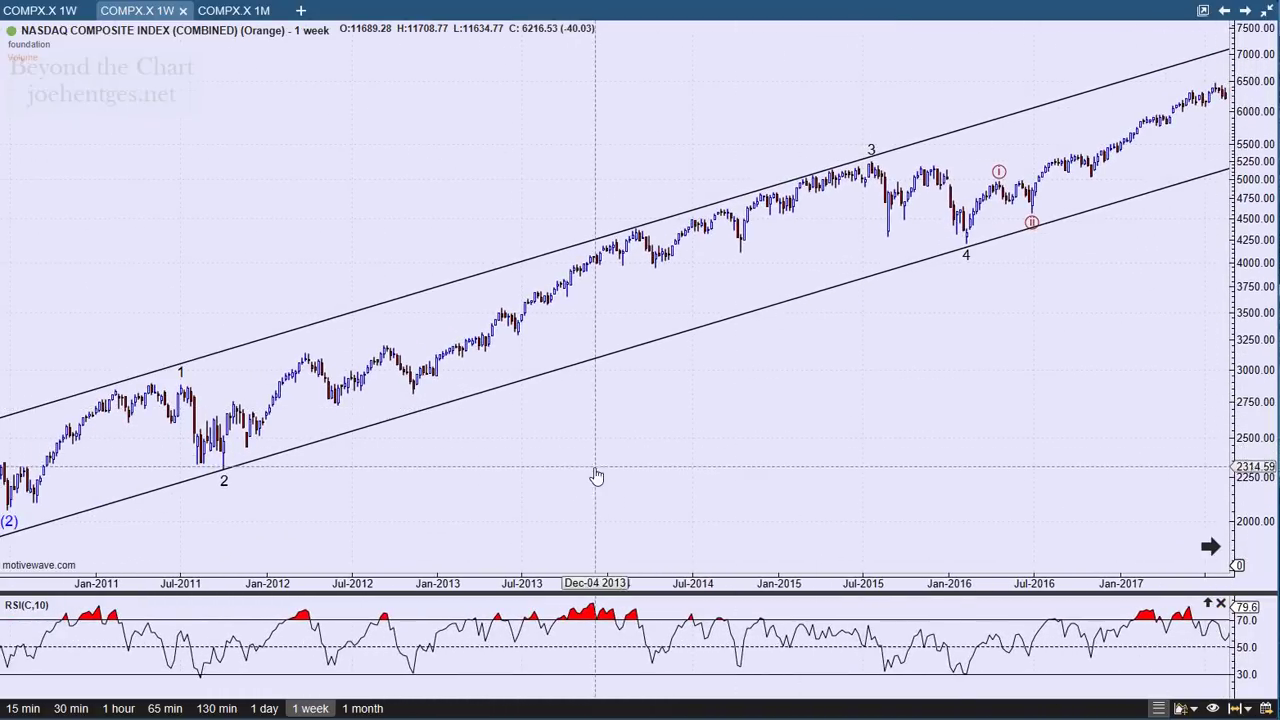
drag(594, 474, 270, 512)
drag(976, 410, 726, 451)
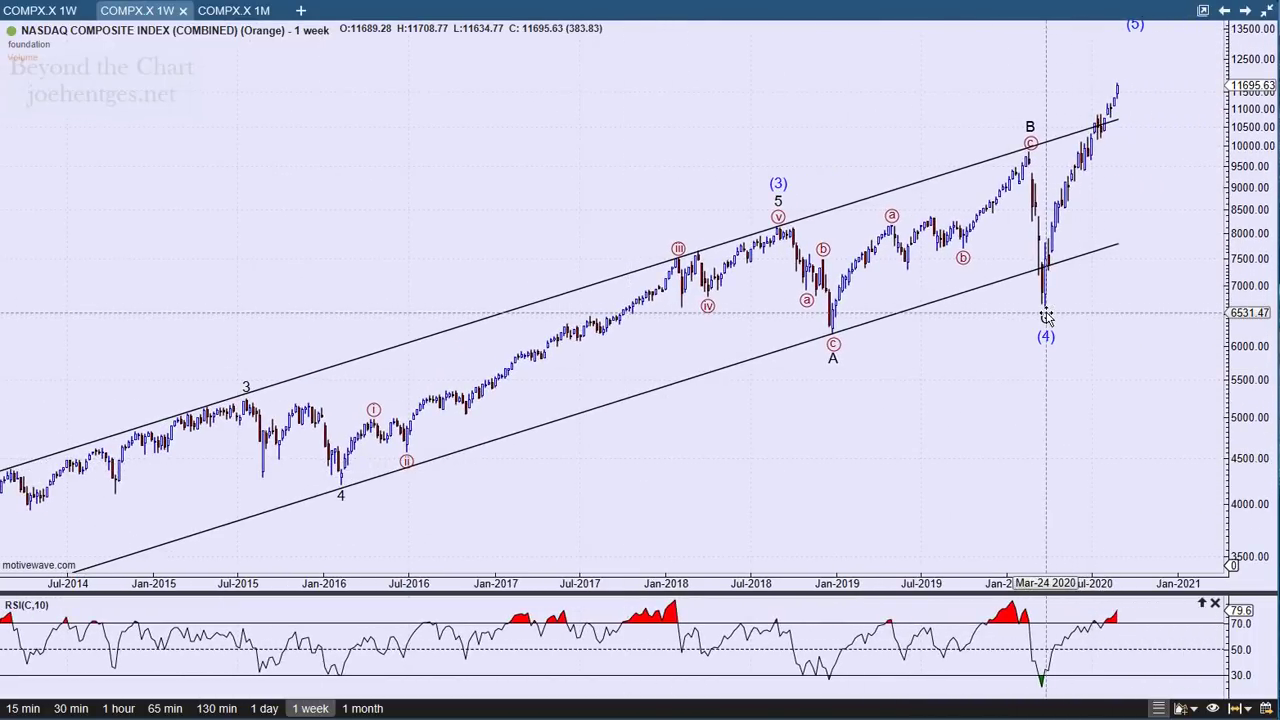
mouse_move(1046, 314)
scroll(1143, 91, up, 3)
drag(1143, 91, 1108, 96)
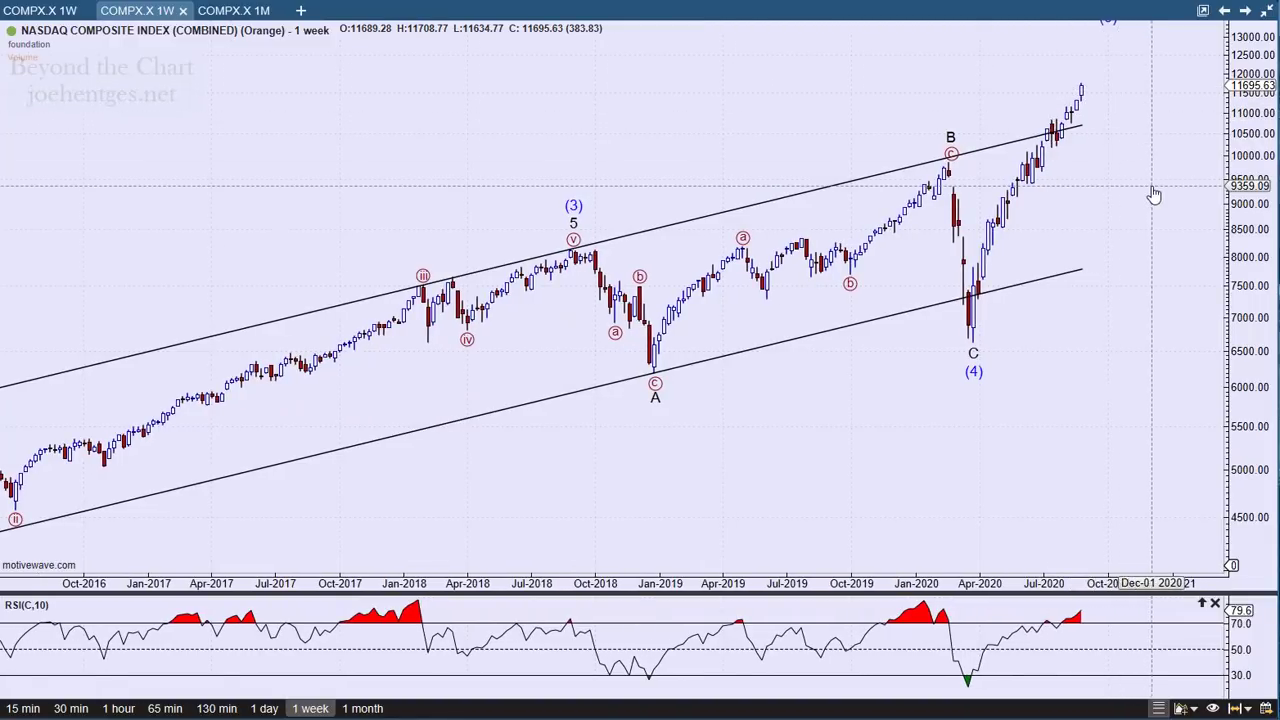
- Add the 3 vs 1 ratio analysis to the blue intermediate-degree impulse on the weekly chart
scroll(1154, 195, down, 5)
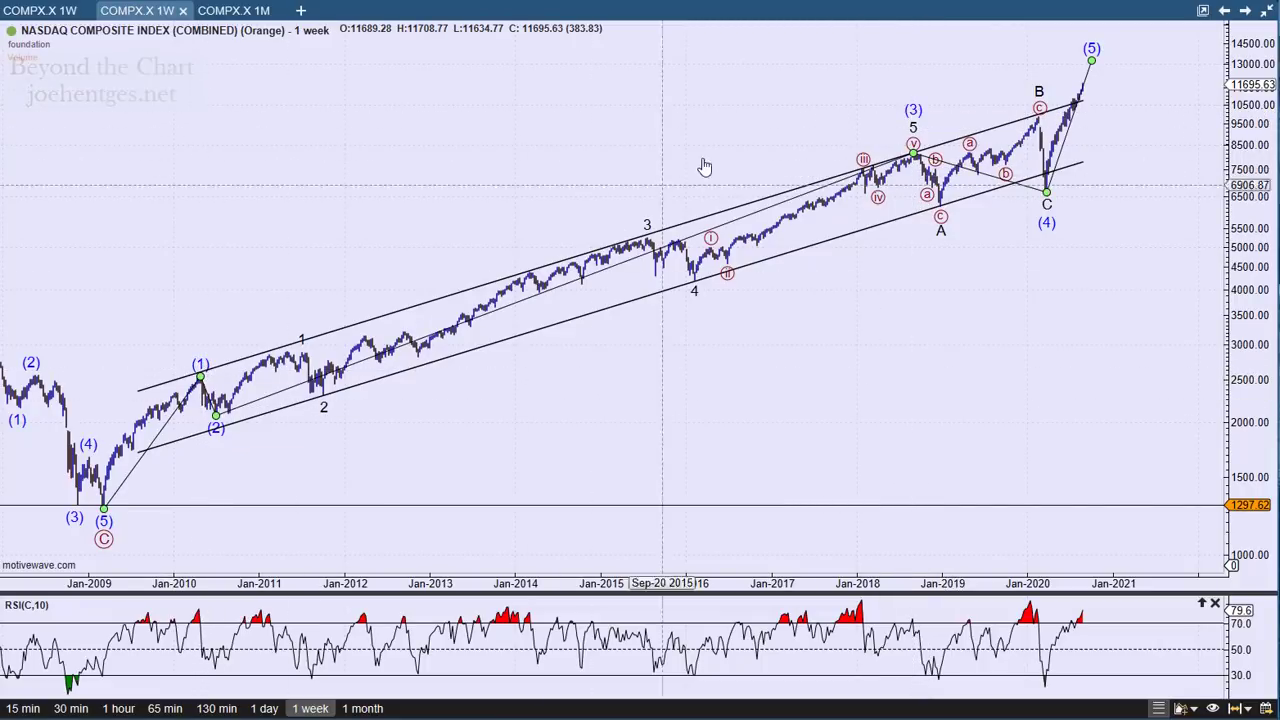
right_click(913, 115)
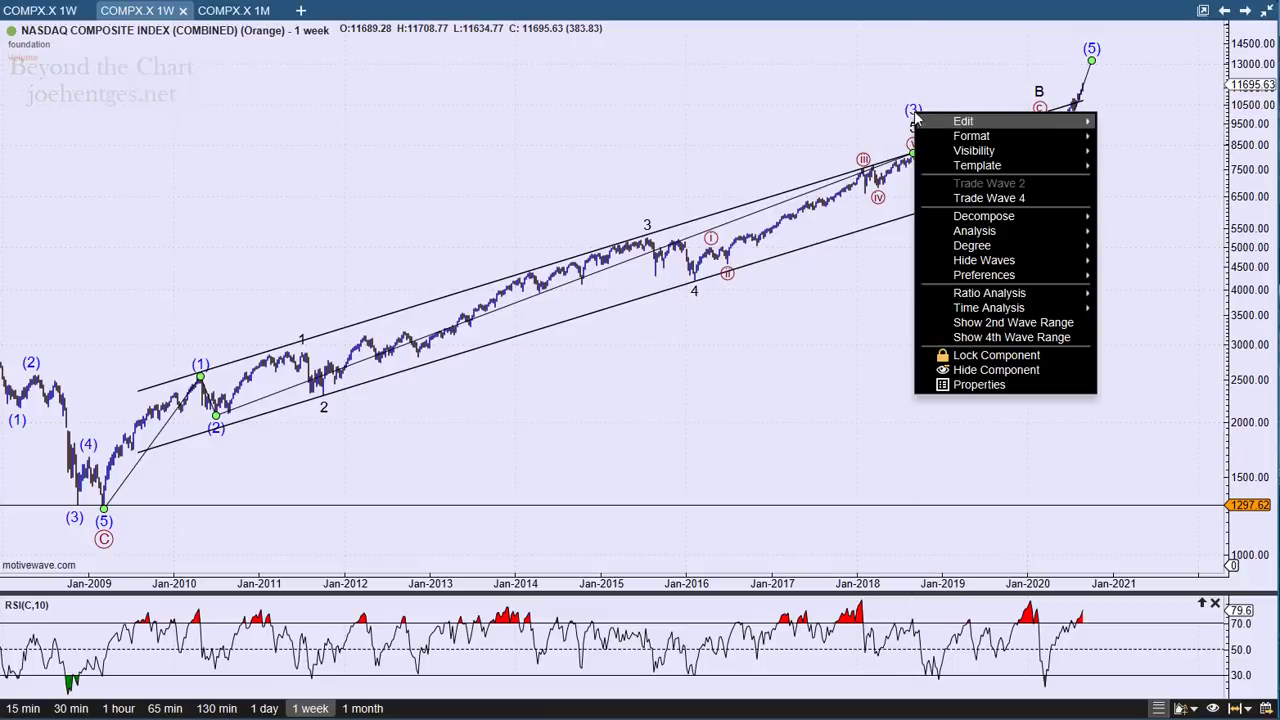
mouse_move(1040, 294)
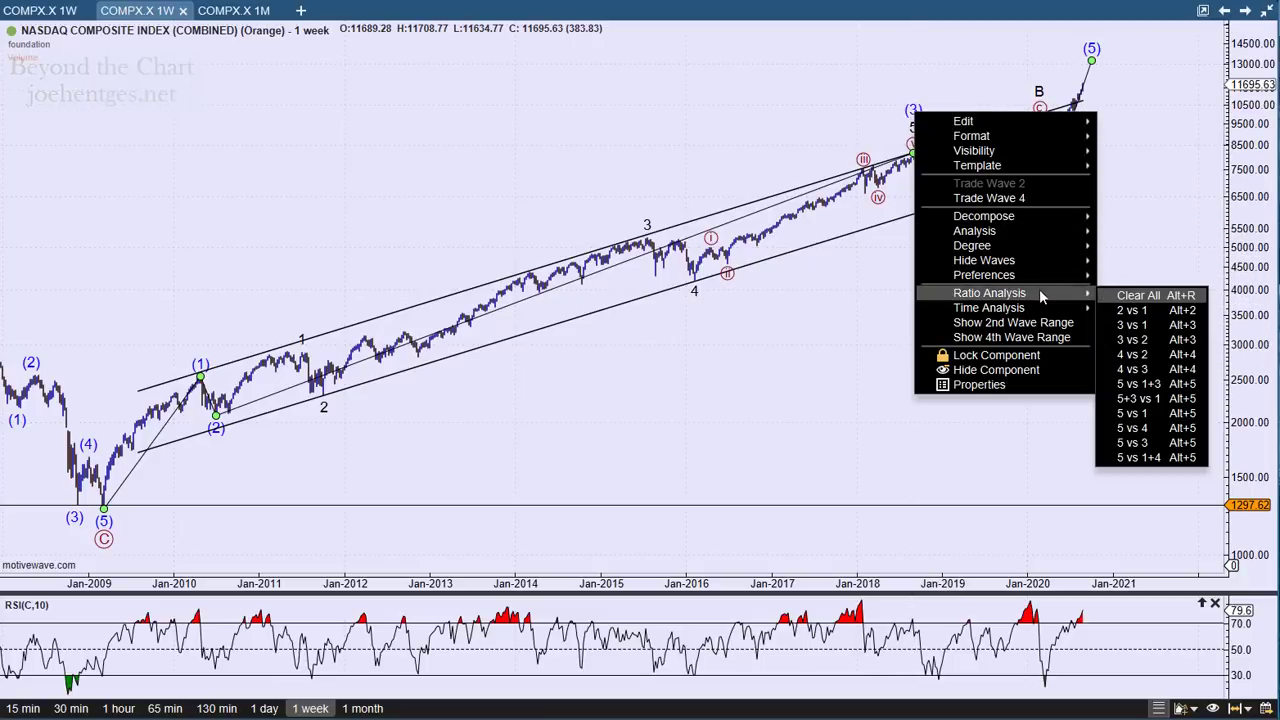
click(1134, 324)
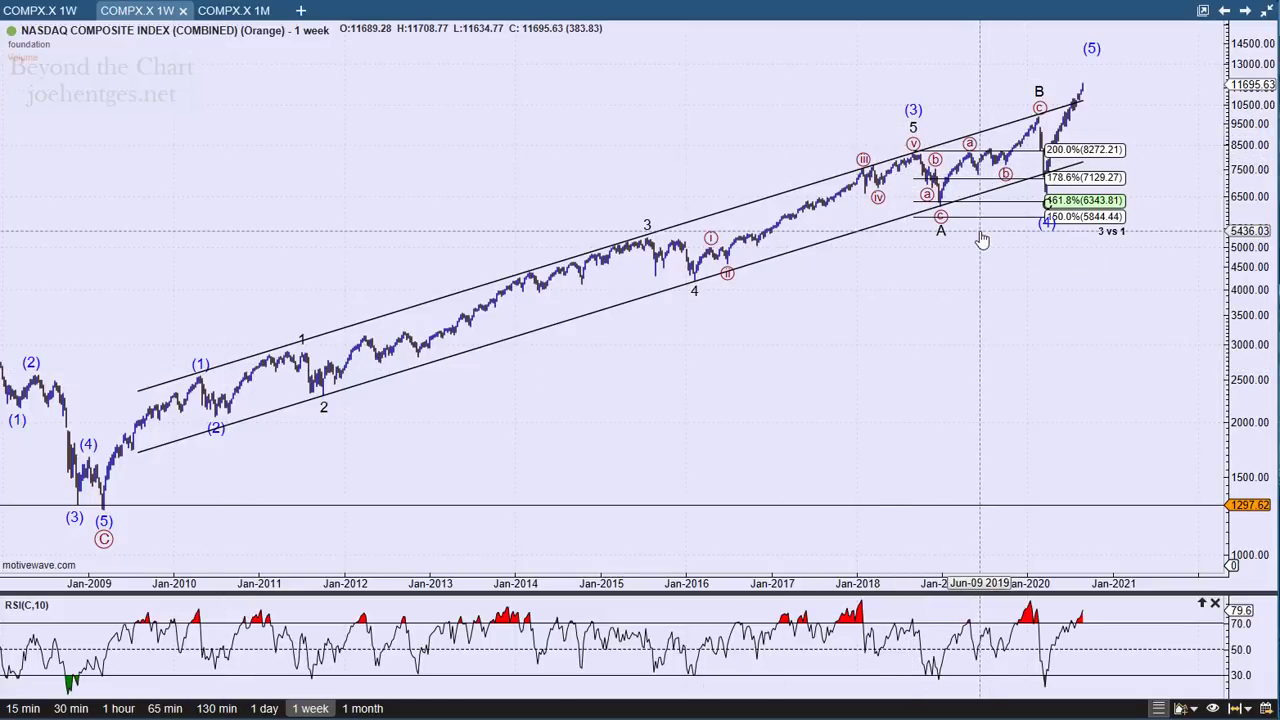
- Remove the 3 vs 1 ratio analysis from the blue impulse and save the weekly chart
click(913, 110)
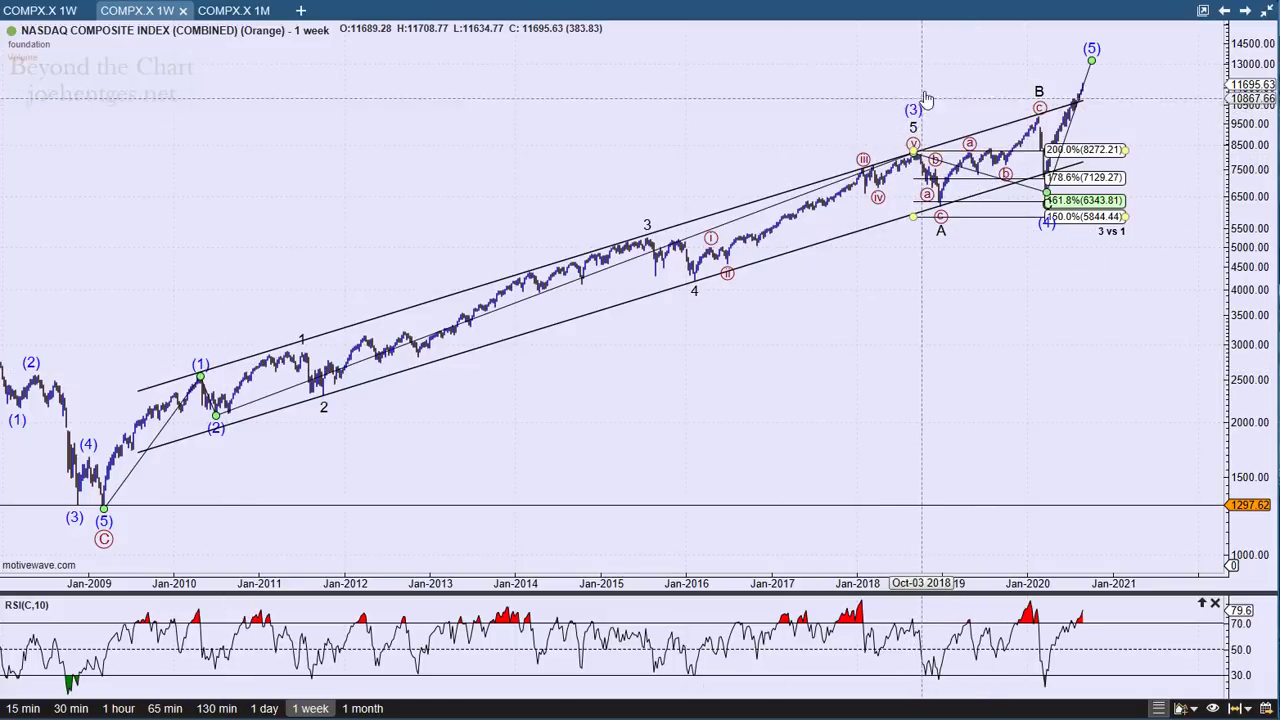
click(799, 71)
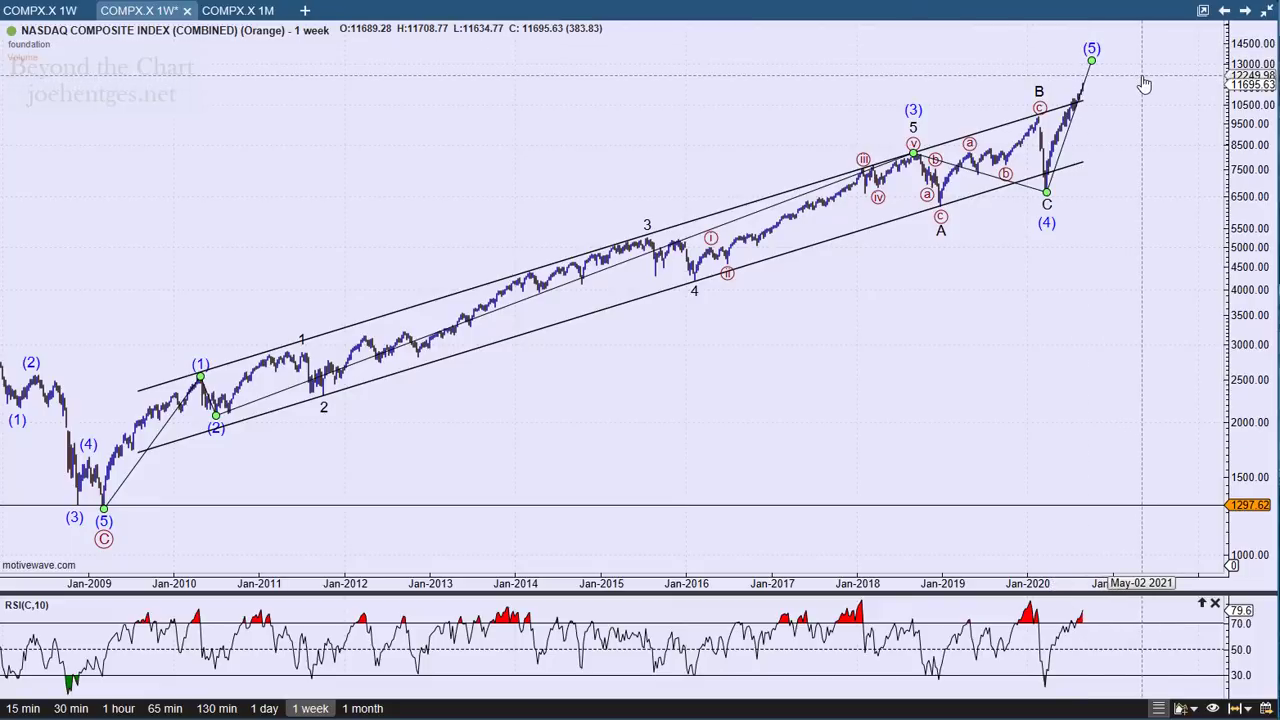
mouse_move(1092, 48)
key(ctrl+s)
- Add the 5 vs 1 ratio analysis at wave (5) of the blue impulse and save the weekly chart
right_click(1092, 48)
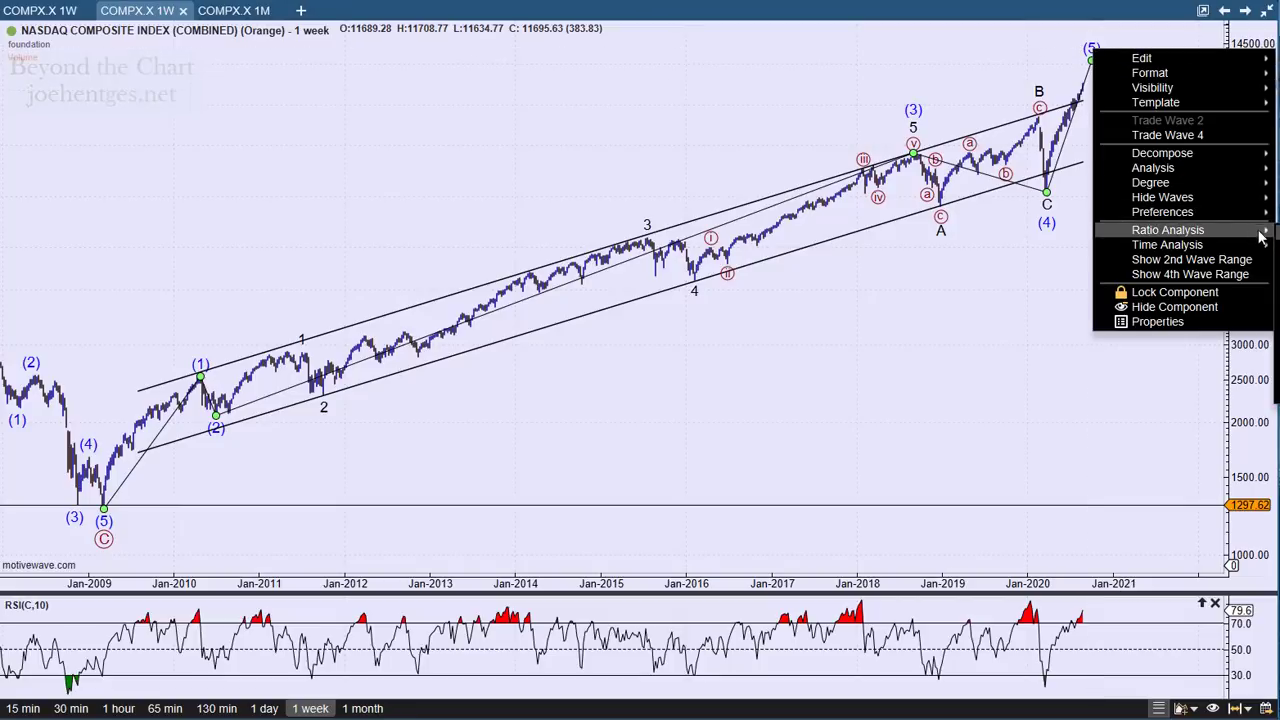
click(1167, 230)
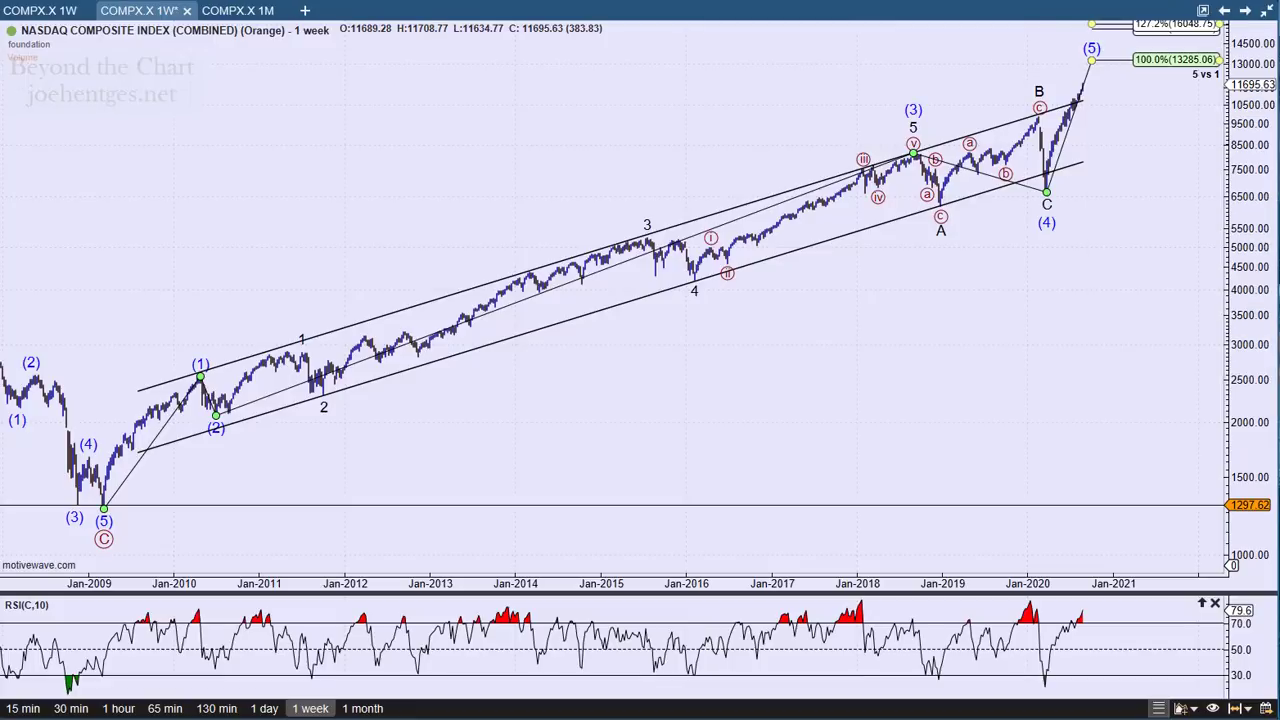
click(1160, 106)
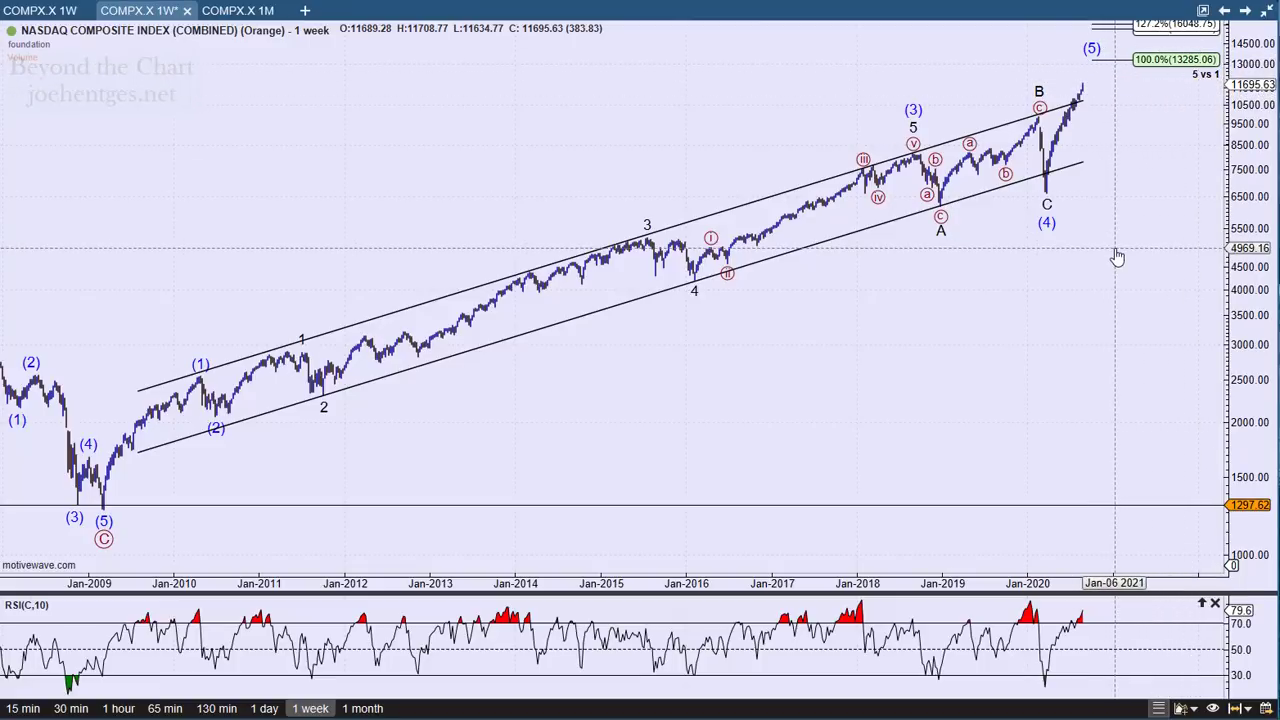
scroll(1115, 257, up, 6)
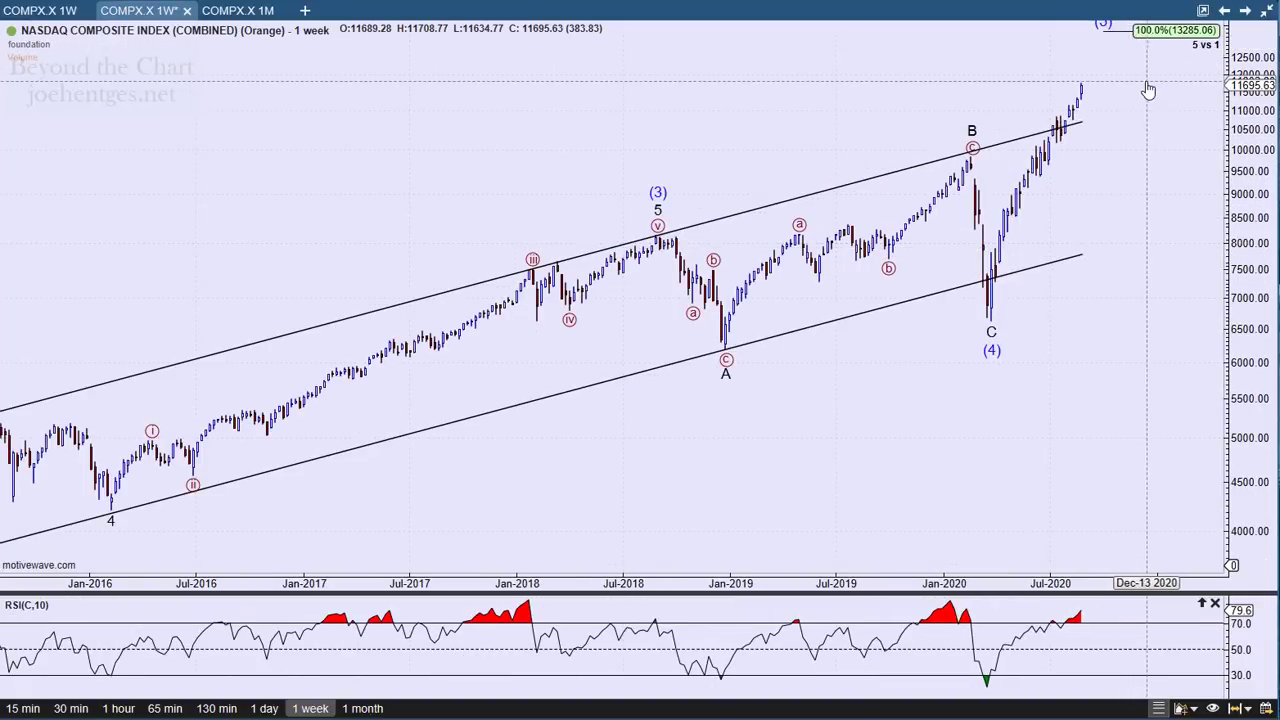
drag(1148, 90, 1131, 92)
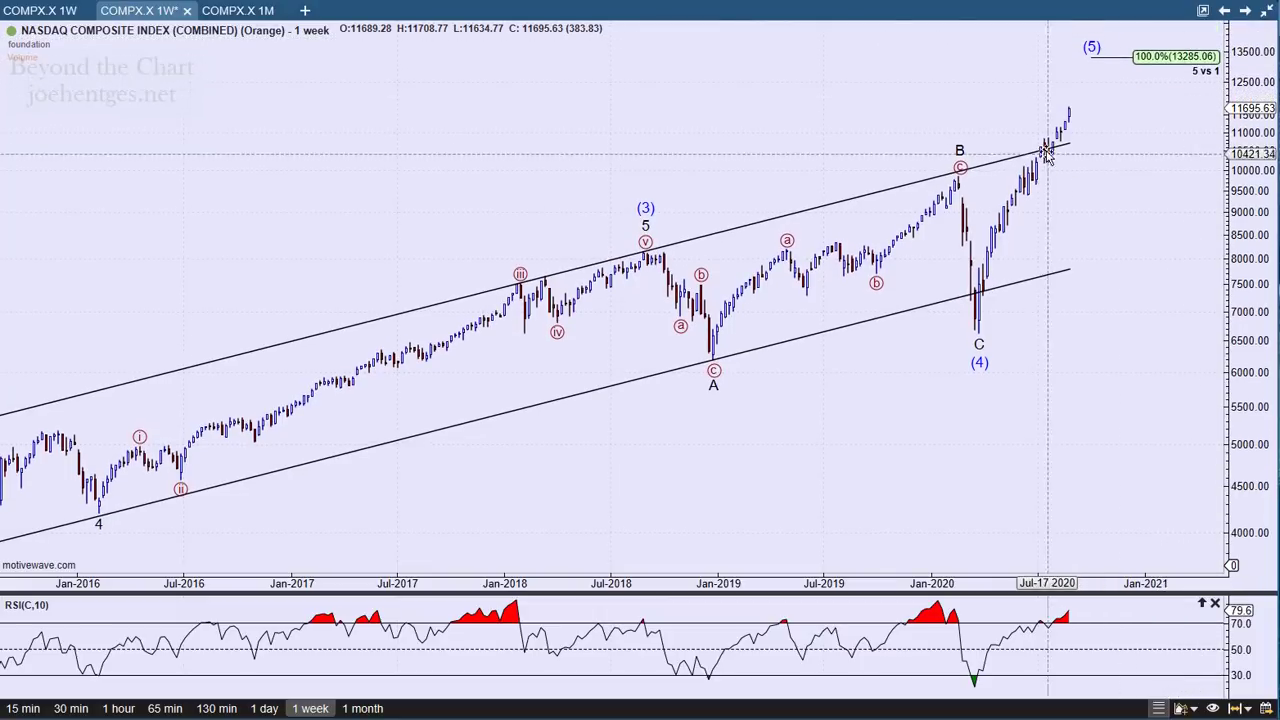
key(ctrl+s)
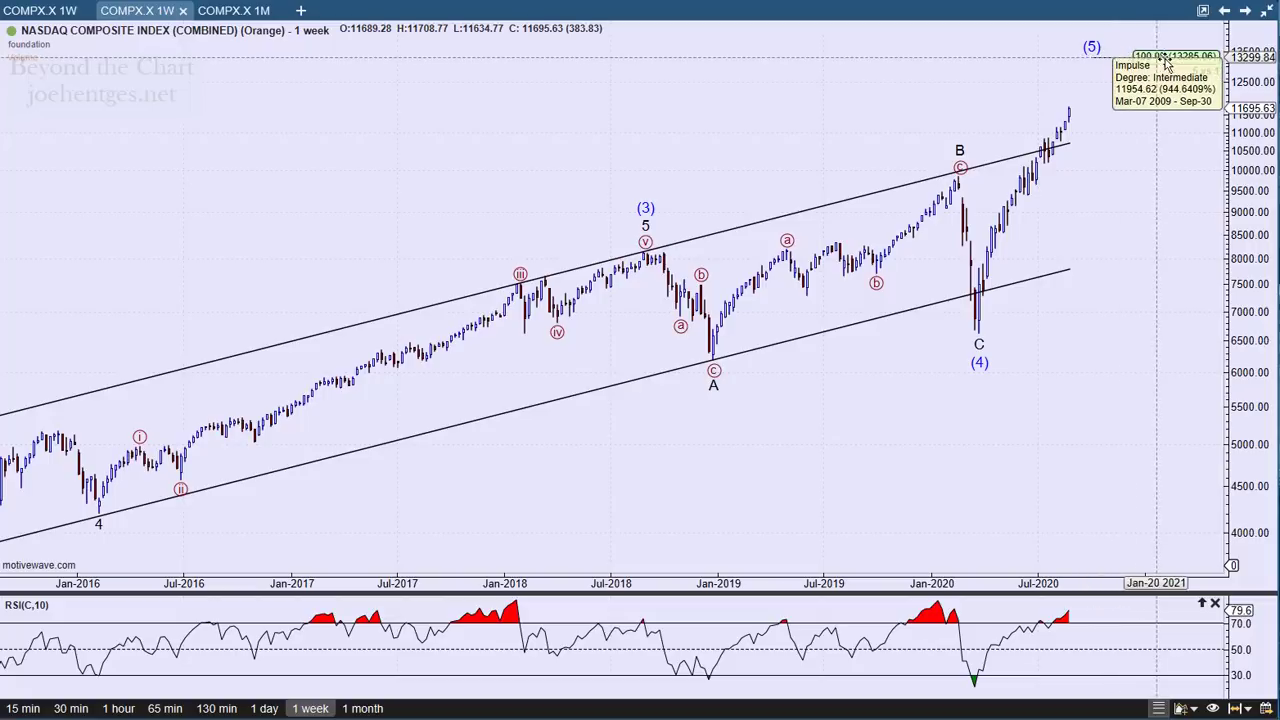
- Restore the maximized weekly chart to the multi-chart layout and widen its pane next to the daily chart
click(1096, 51)
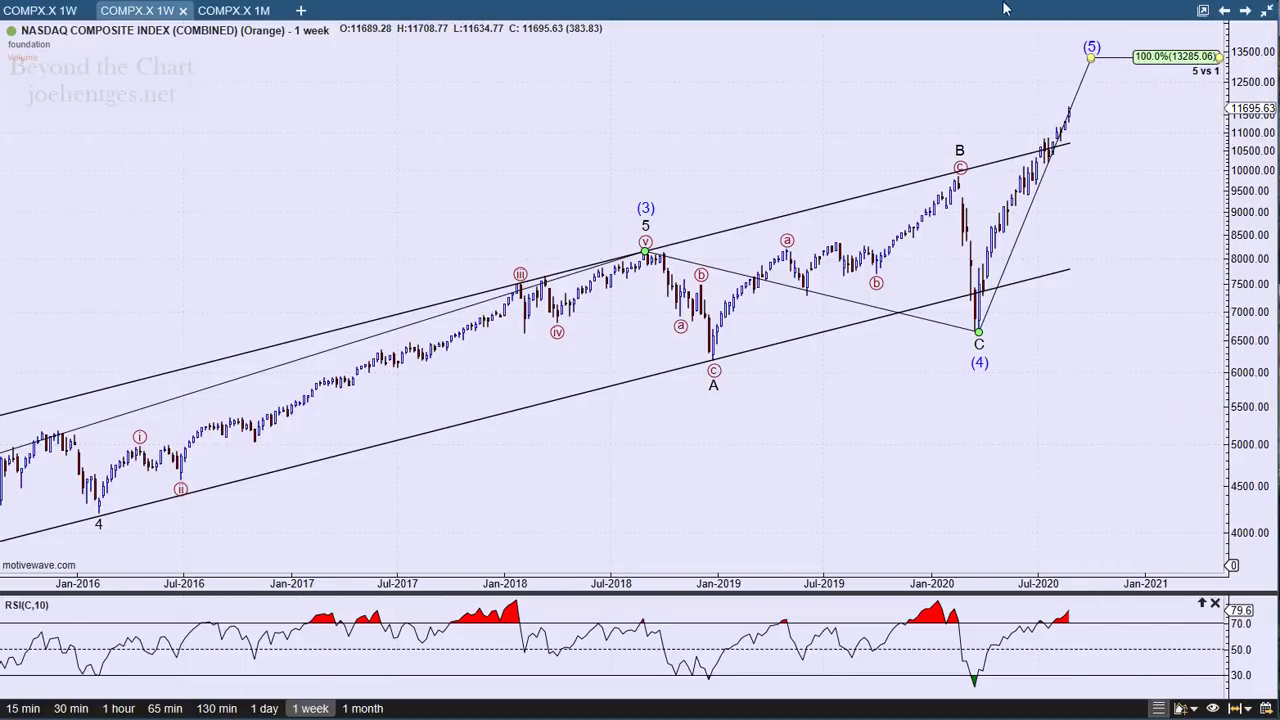
click(1267, 10)
drag(1035, 75, 660, 205)
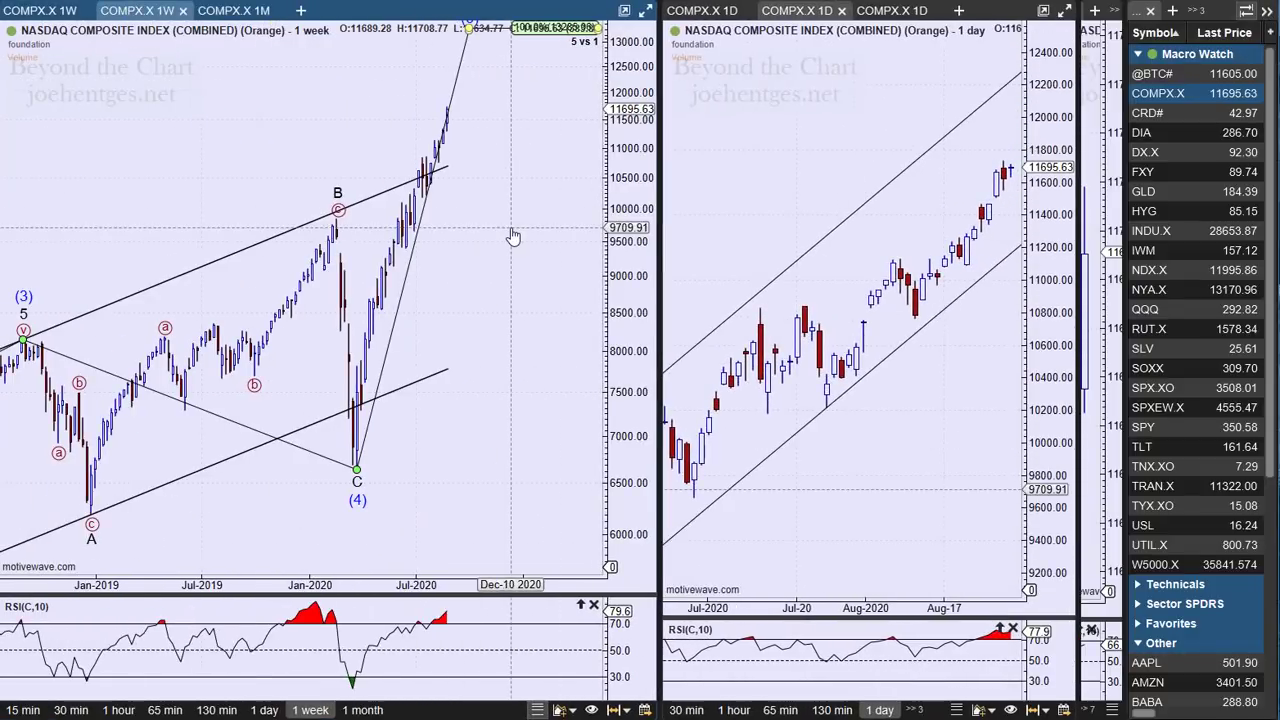
scroll(512, 237, up, 3)
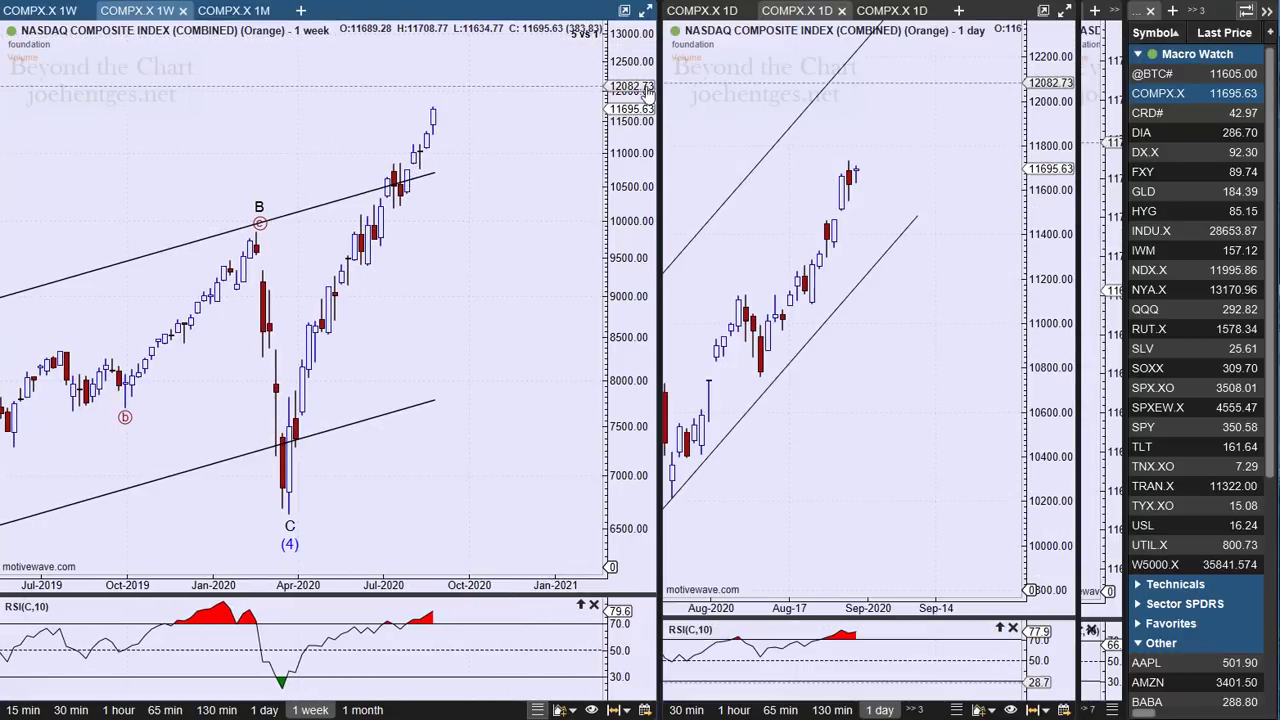
drag(658, 88, 740, 92)
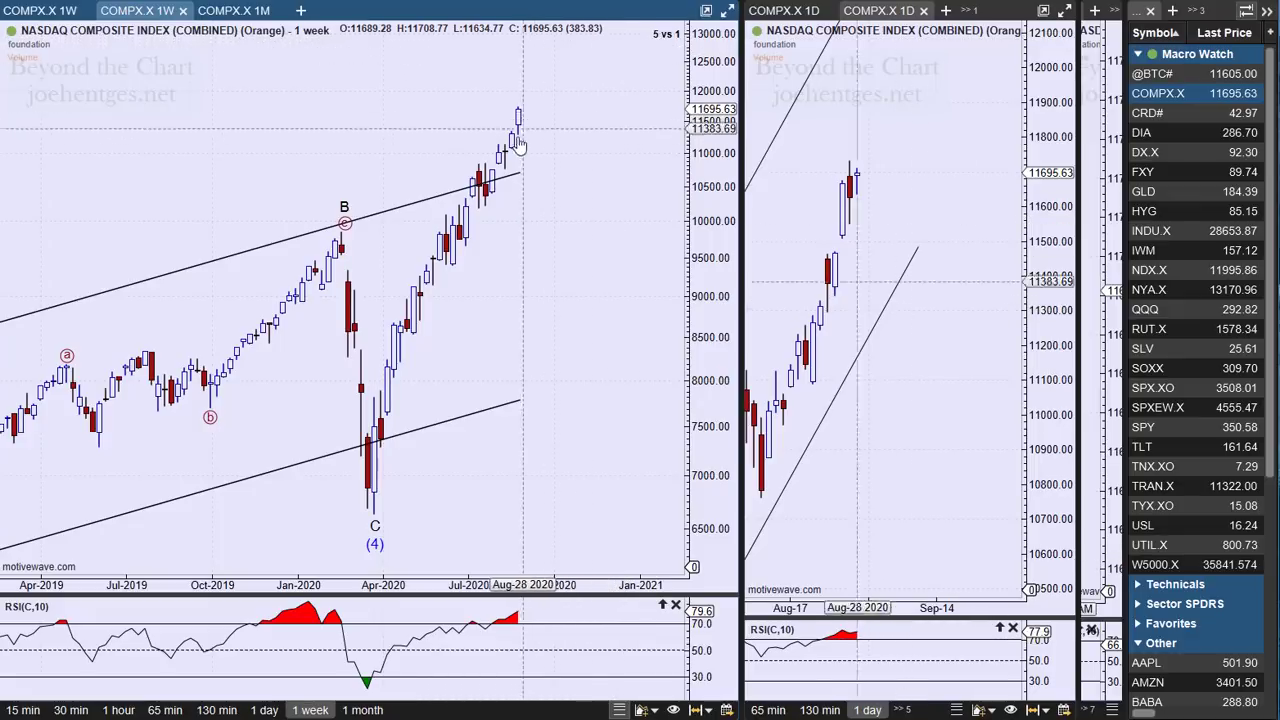
- Widen and maximize the NASDAQ Composite daily chart, framing the trend channel between wave (4) and the projected wave (5)
drag(675, 181, 8, 280)
scroll(638, 117, down, 2)
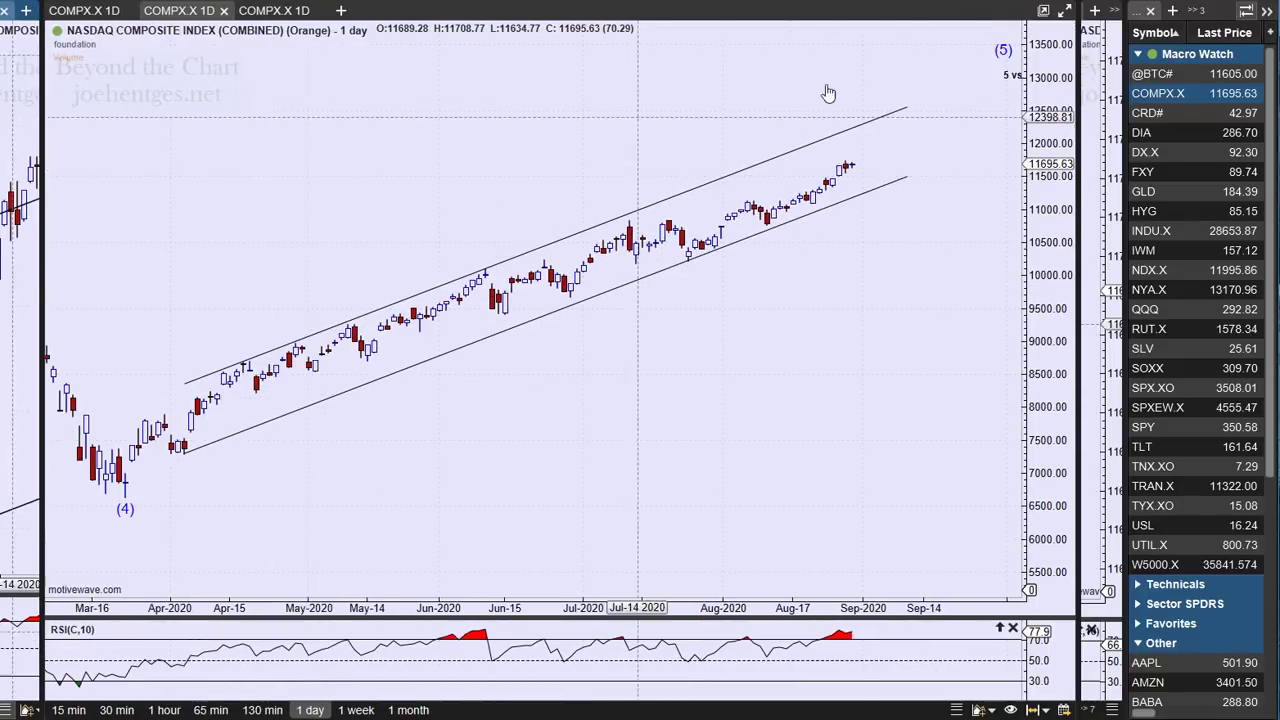
click(1065, 11)
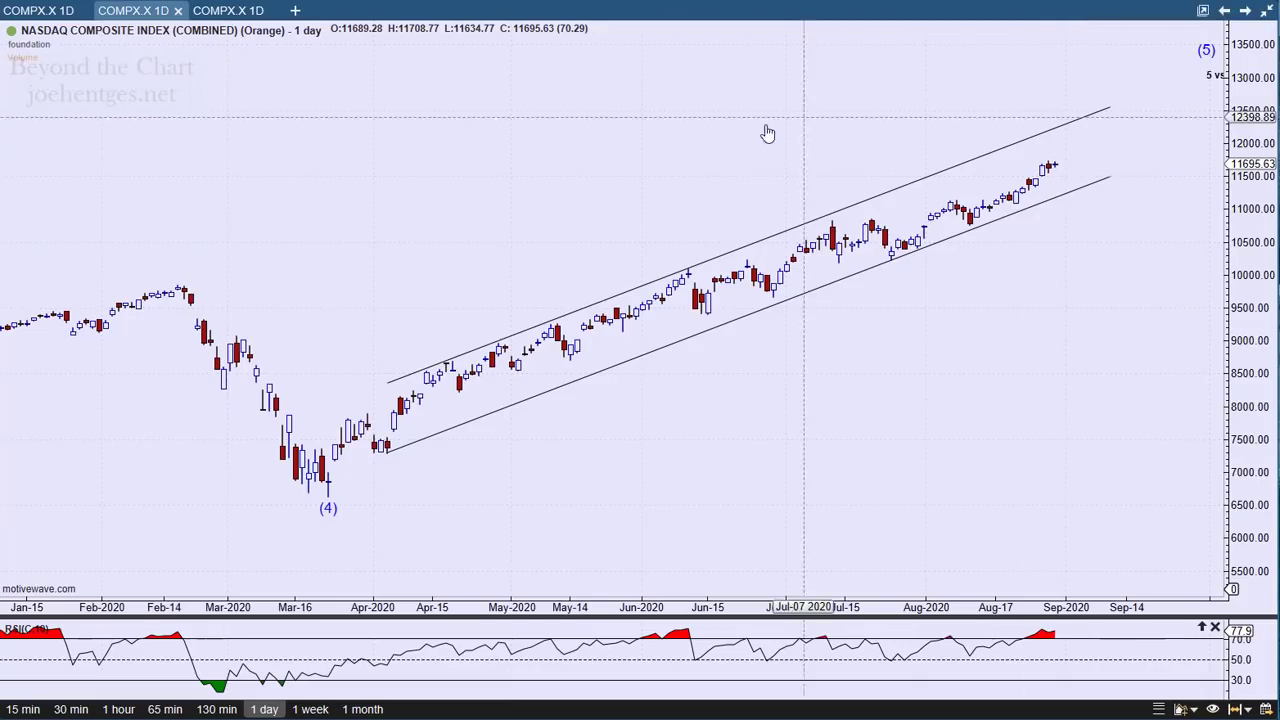
drag(767, 133, 609, 200)
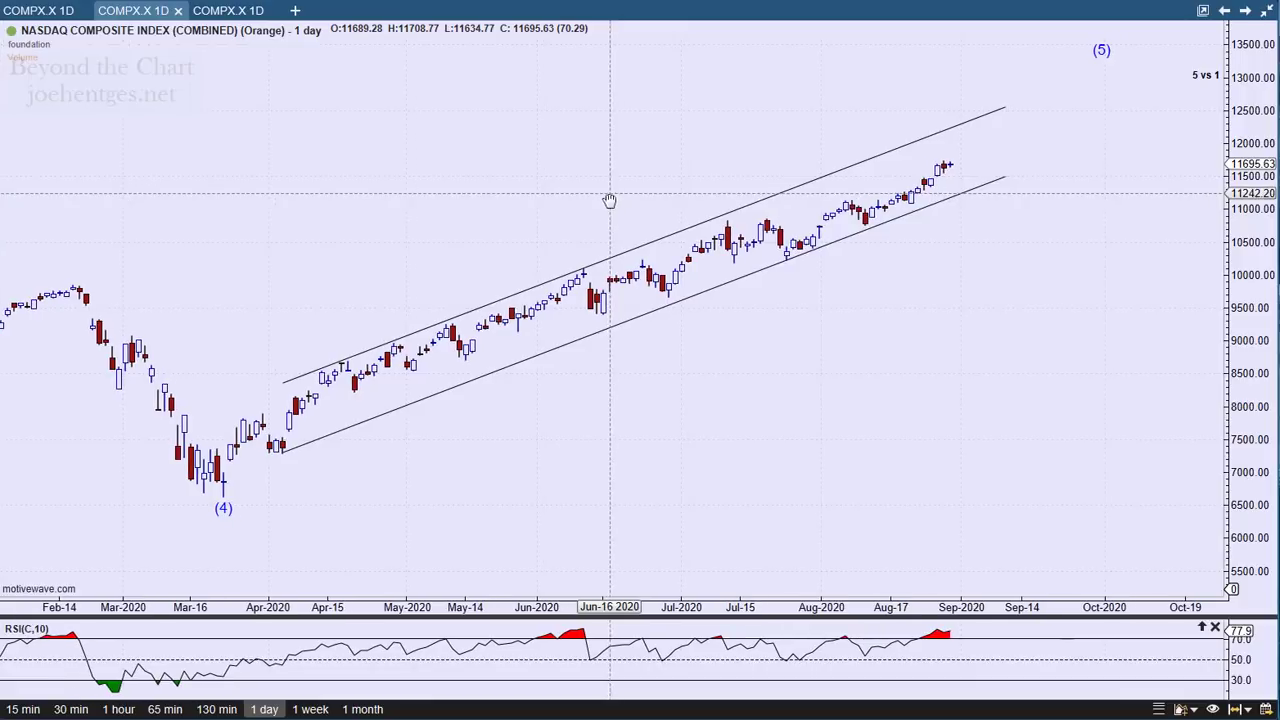
click(223, 510)
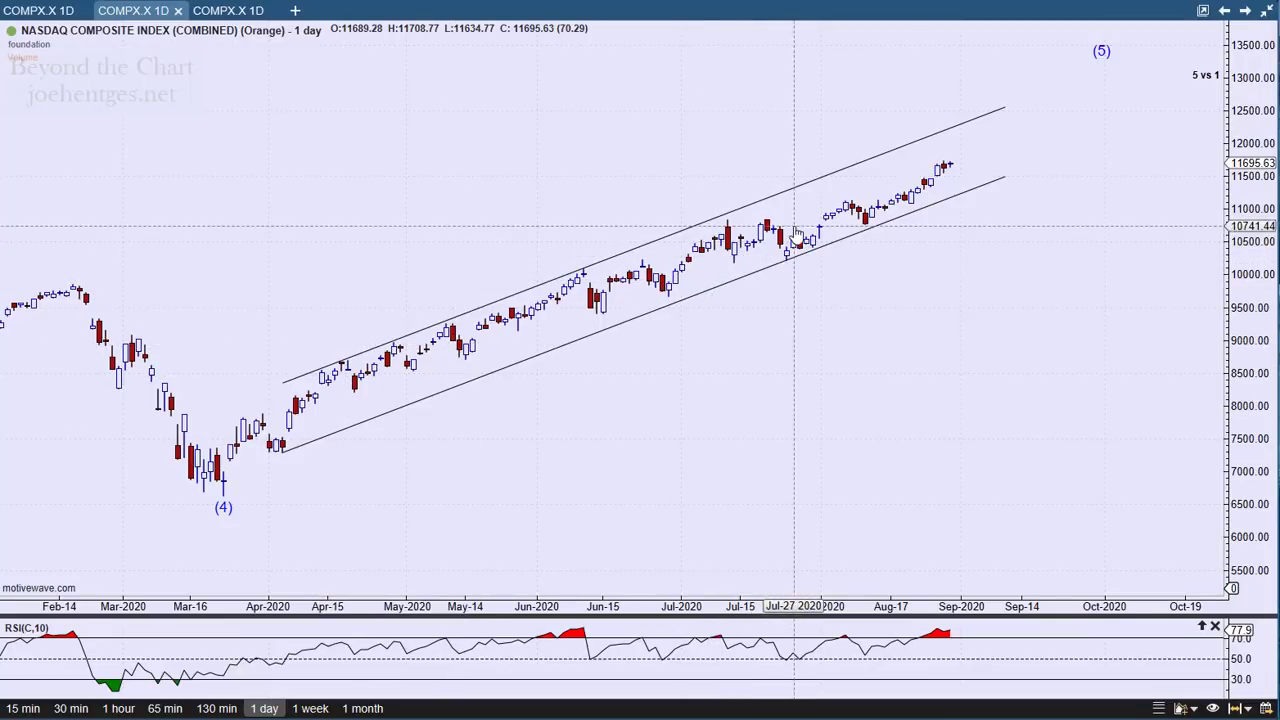
scroll(636, 191, down, 1)
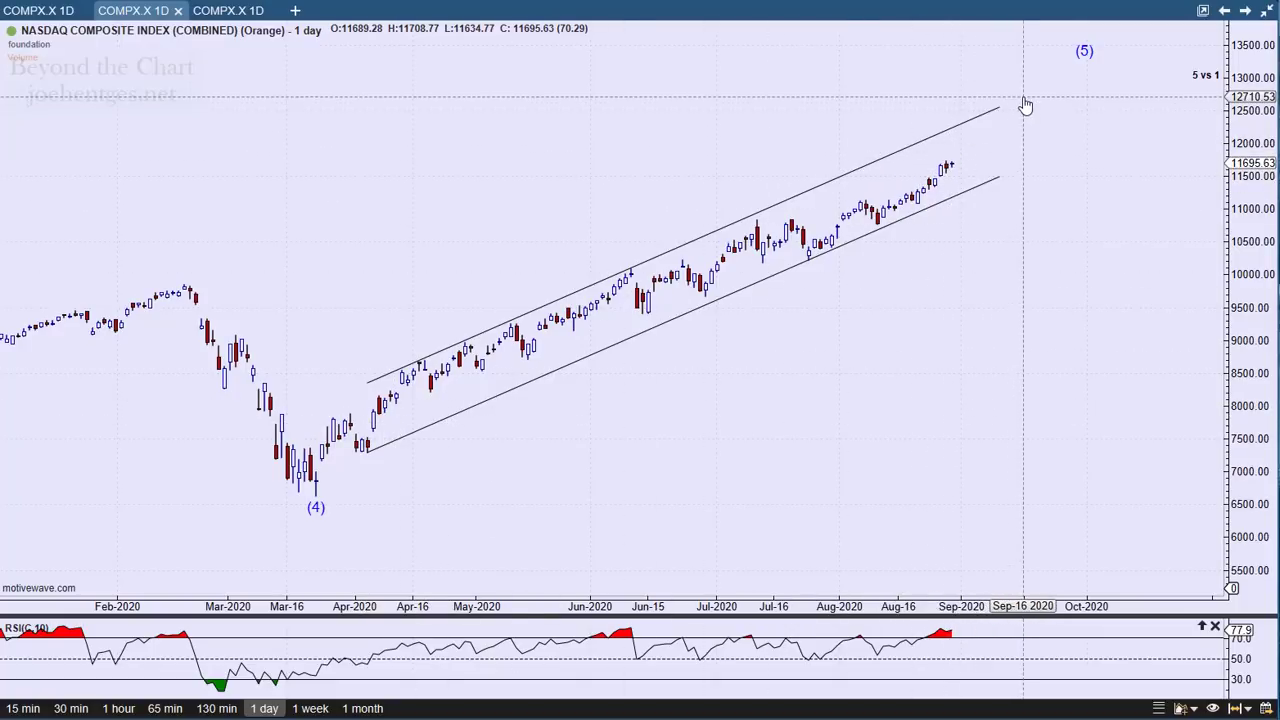
drag(1025, 105, 945, 105)
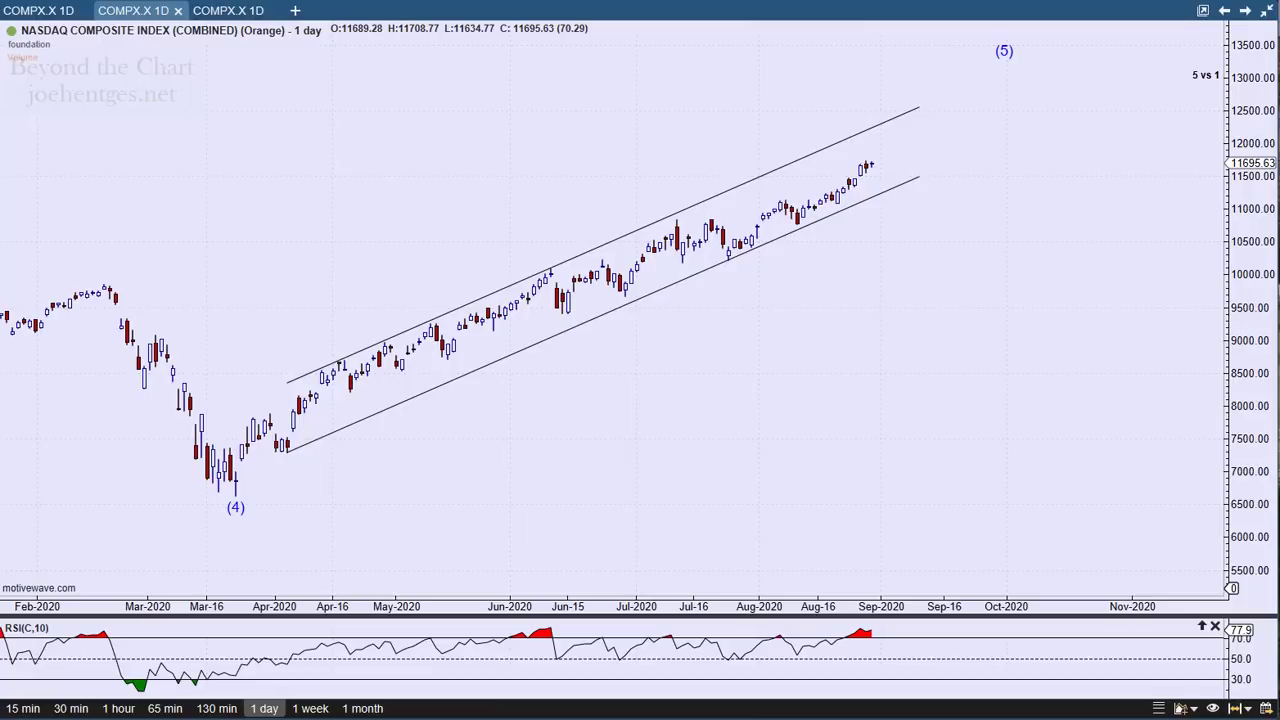
- Switch to Twitter to view the Aug 26 post on the NDX100 monthly price series, and minimize that window
key(alt+Tab)
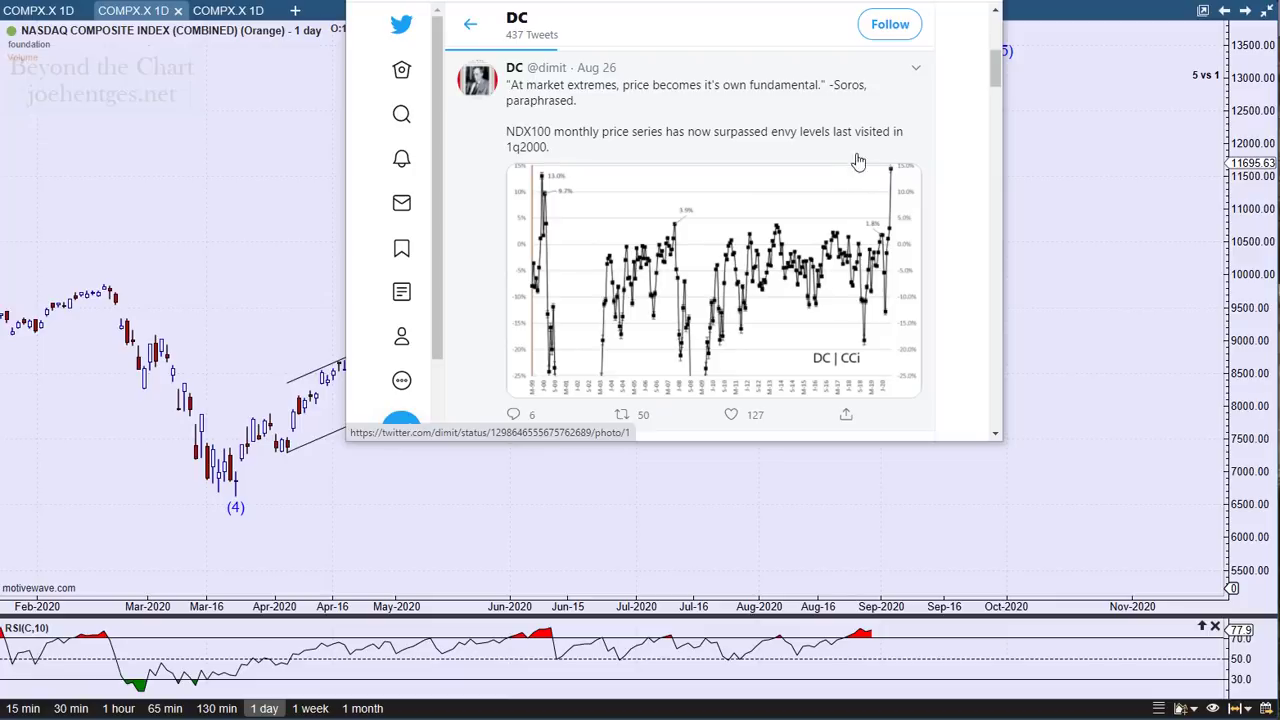
key(super+Down)
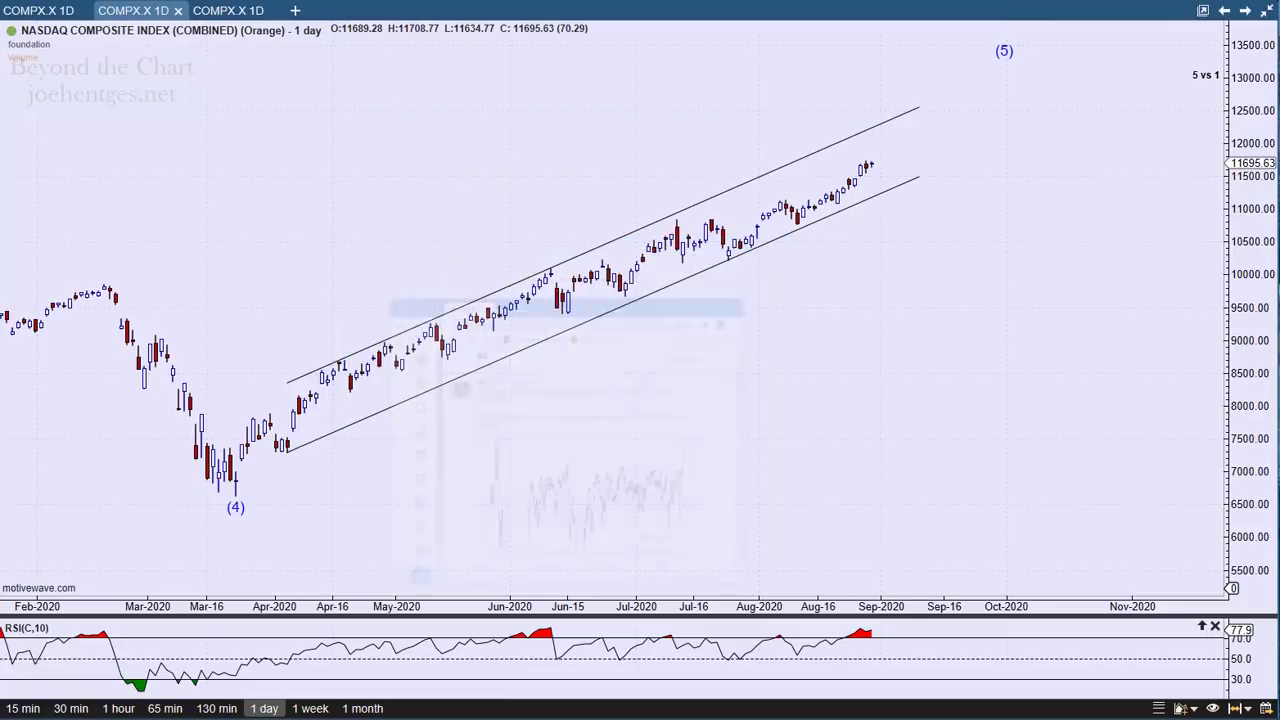
- Restore the multi-chart layout, load the NASDAQ 100 (NDX.X) from the Macro Watch list and maximize its monthly chart
click(1266, 12)
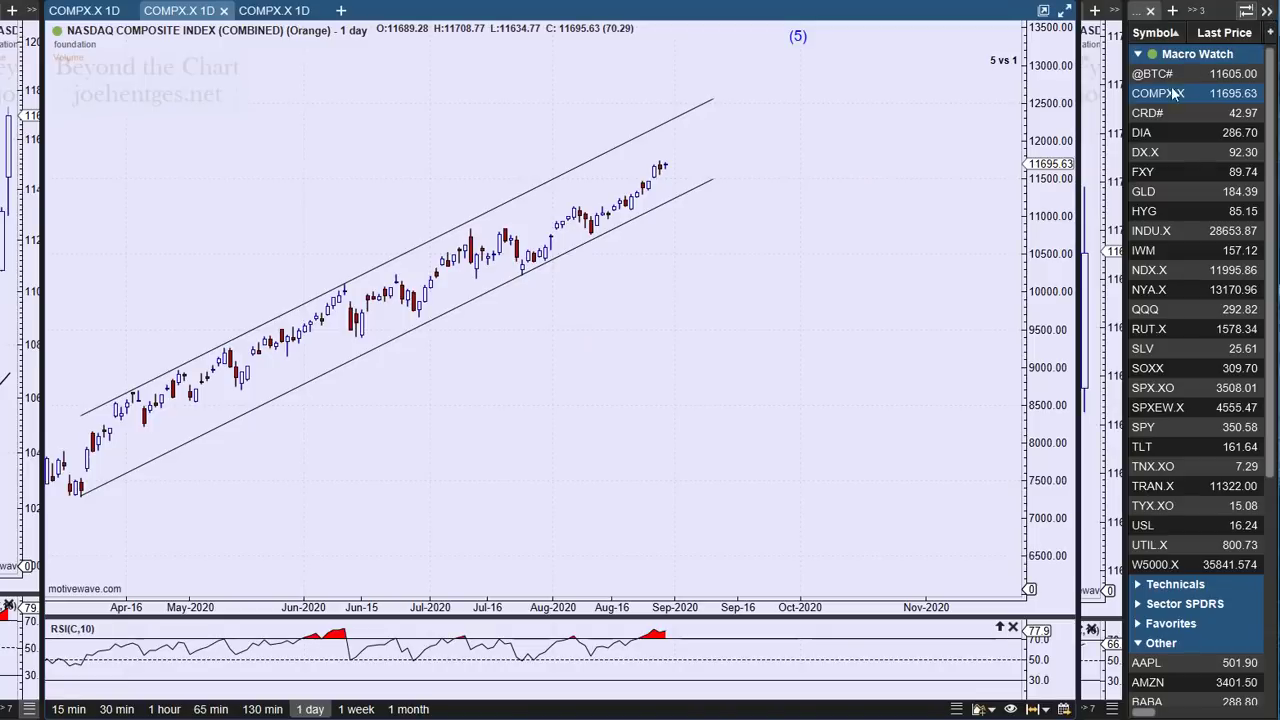
click(1157, 272)
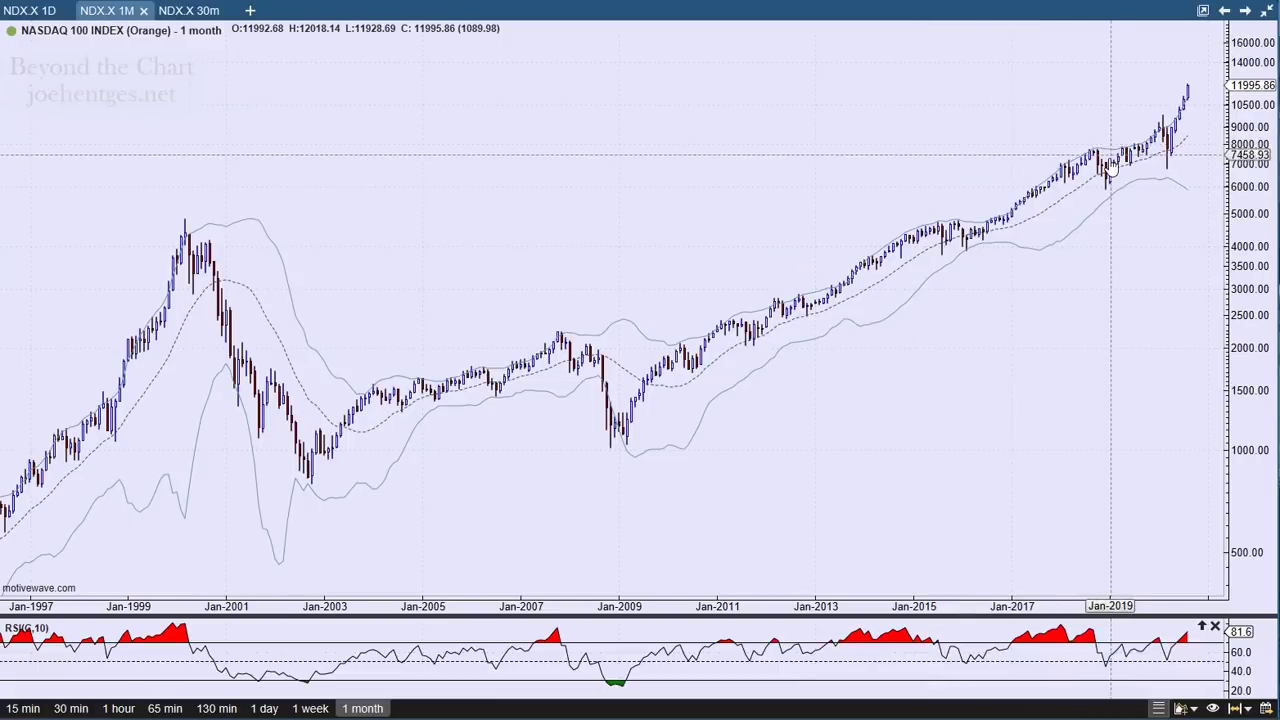
scroll(1112, 170, up, 2)
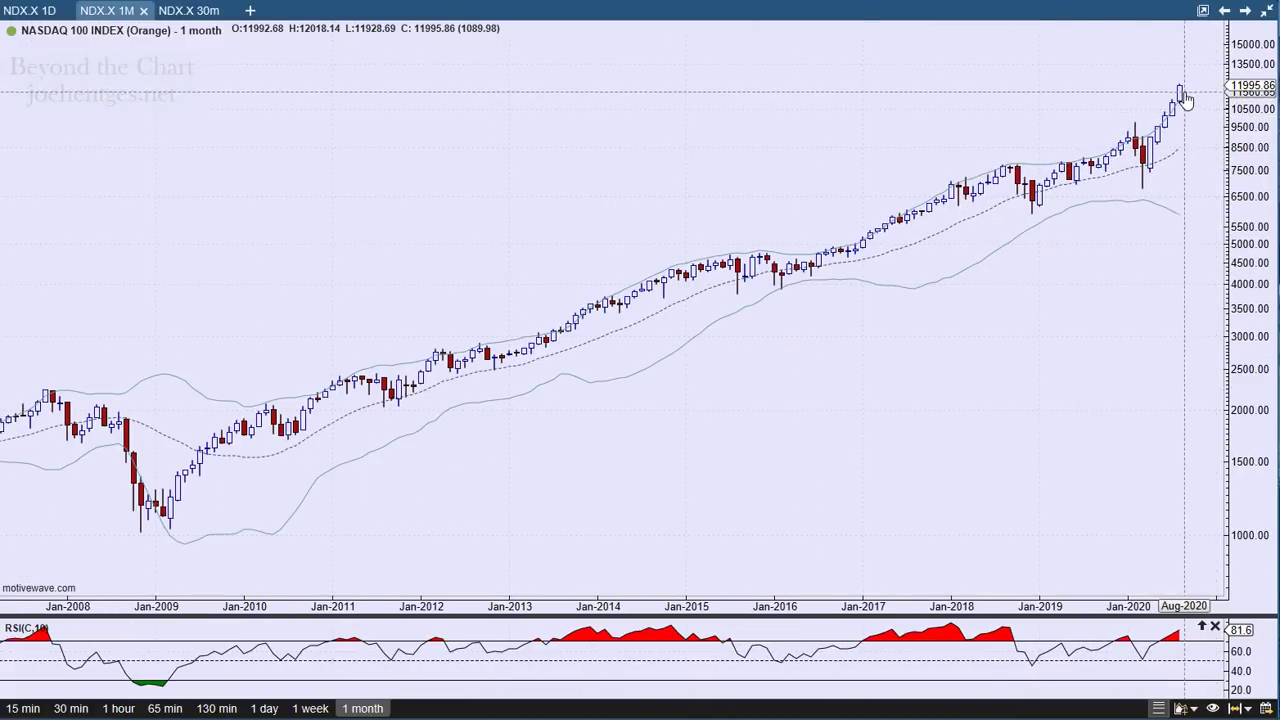
click(1136, 194)
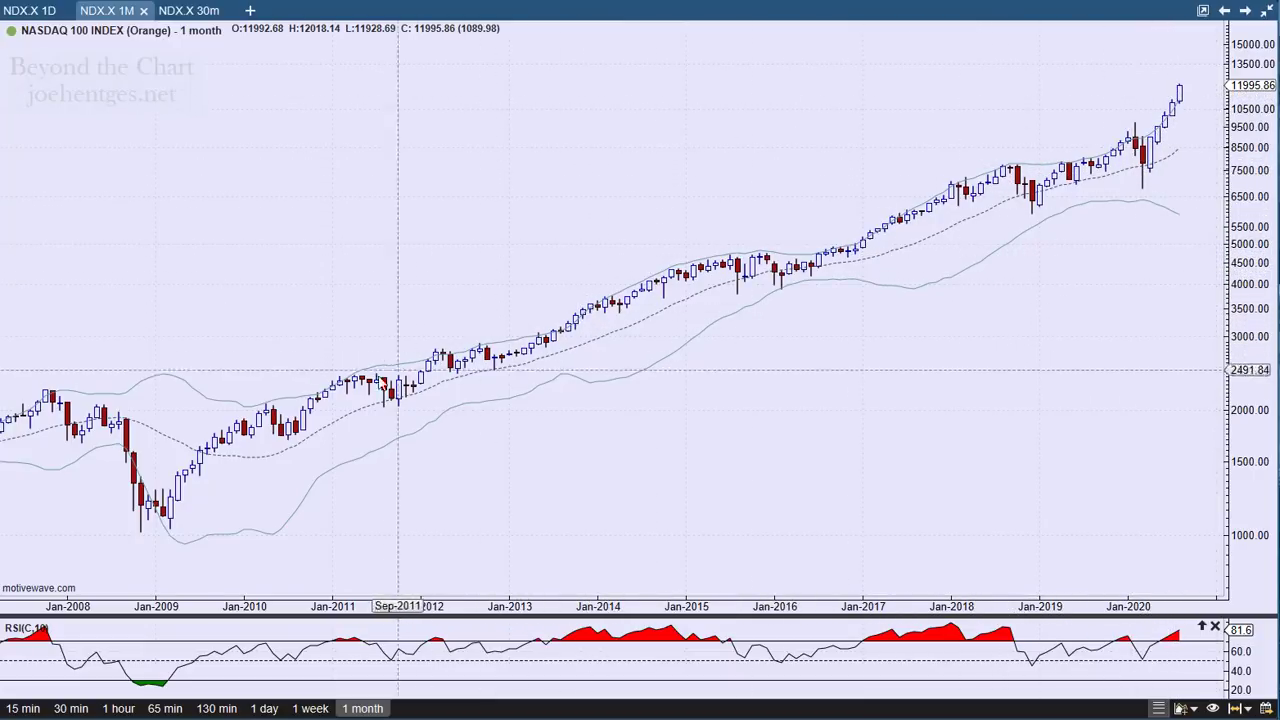
- Compare price against the Bollinger Bands at the 2007 and 2000 peaks of the NASDAQ 100 monthly chart and at its latest bars
drag(140, 264, 645, 243)
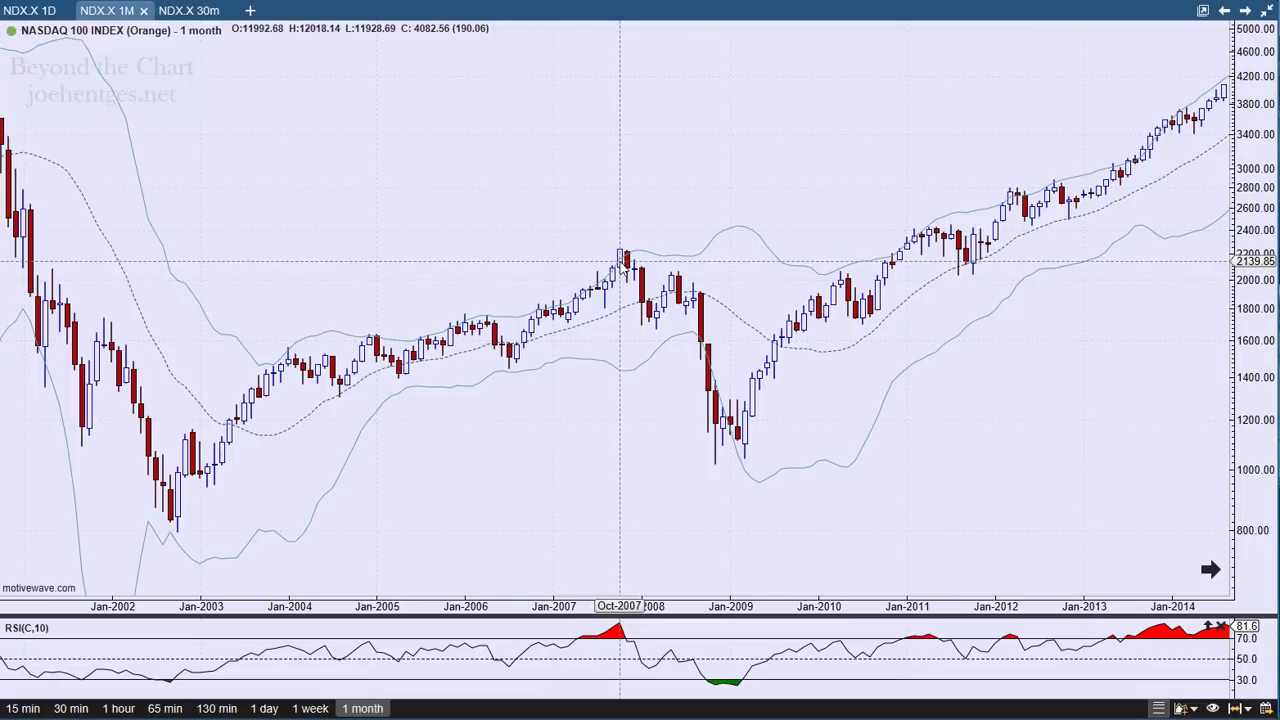
drag(514, 240, 940, 190)
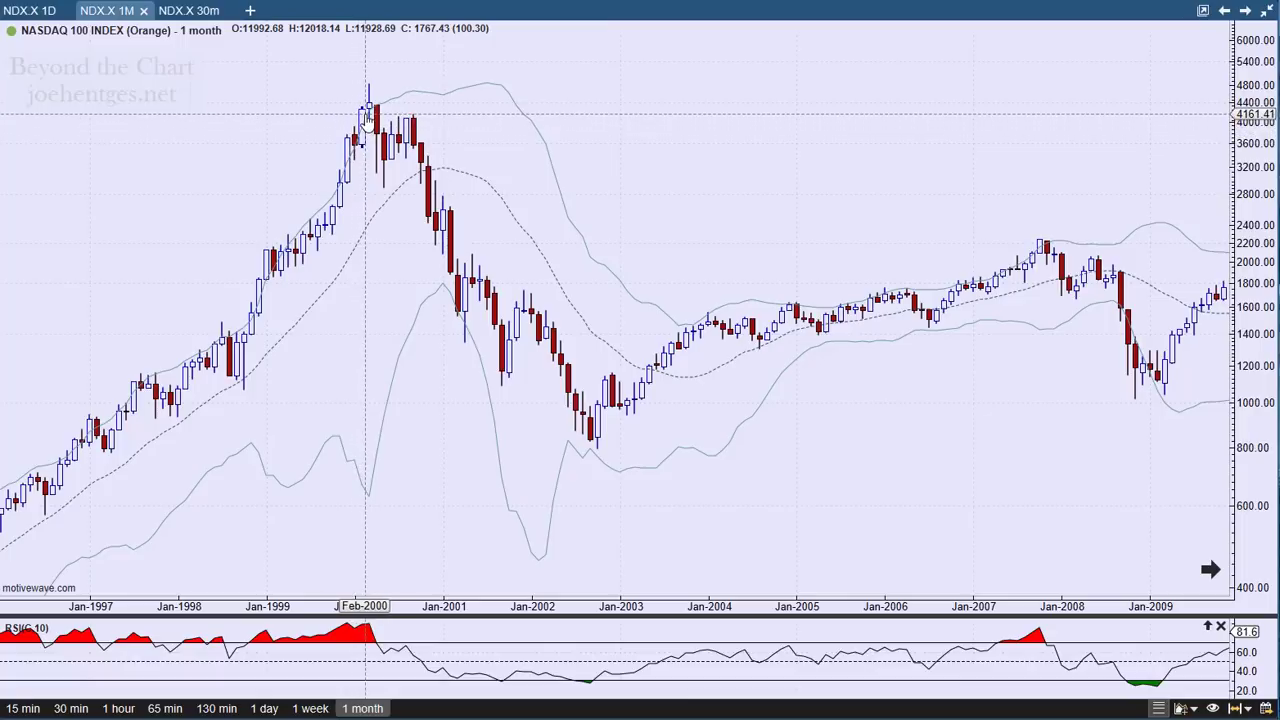
mouse_move(363, 118)
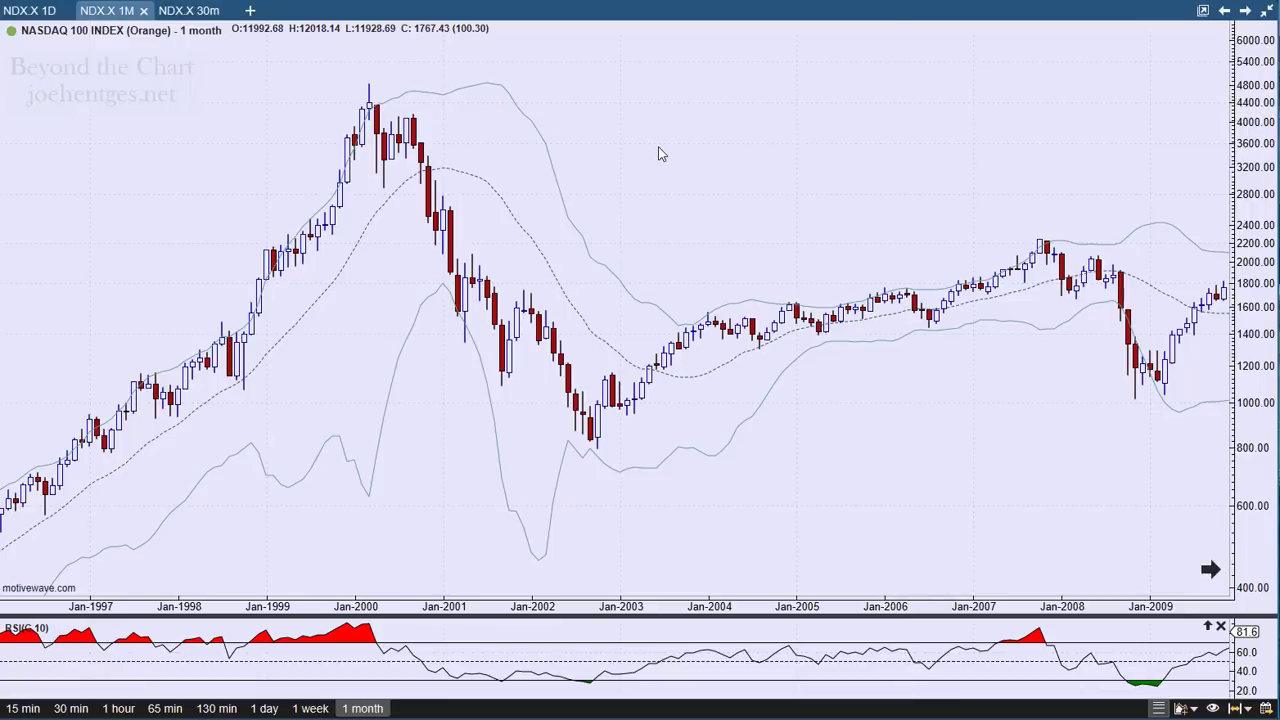
click(1211, 570)
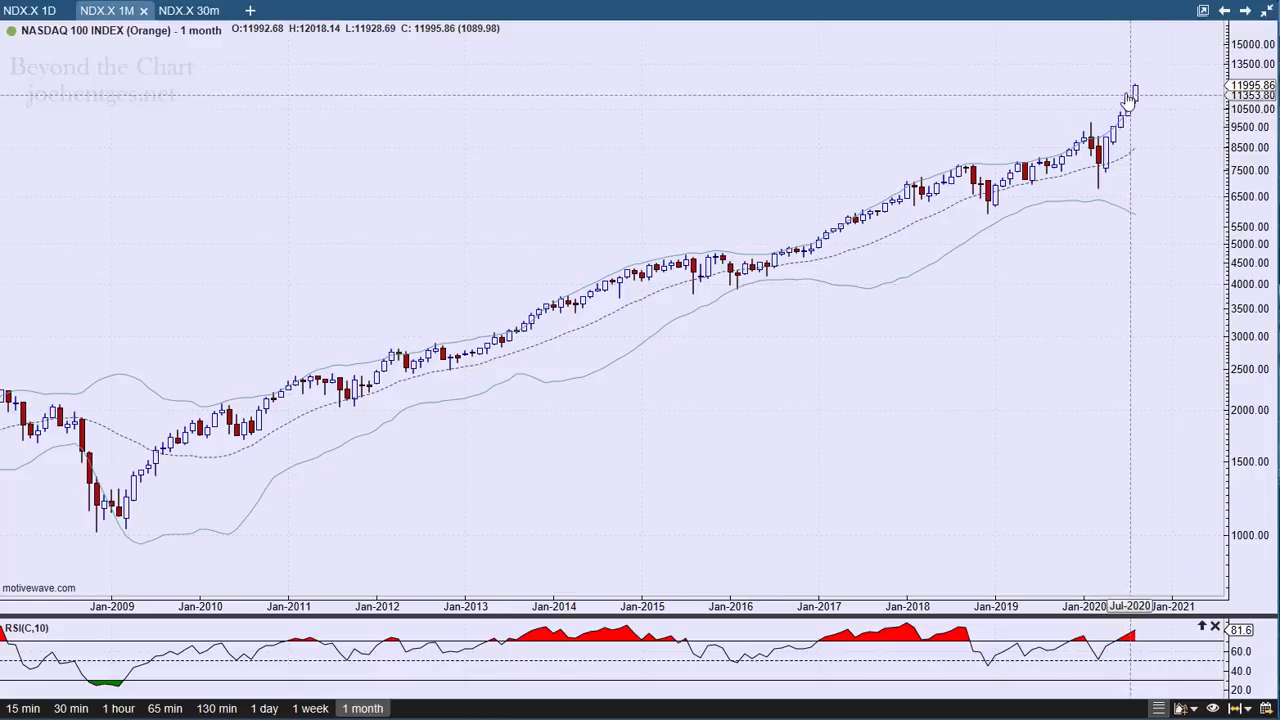
drag(1014, 106, 973, 130)
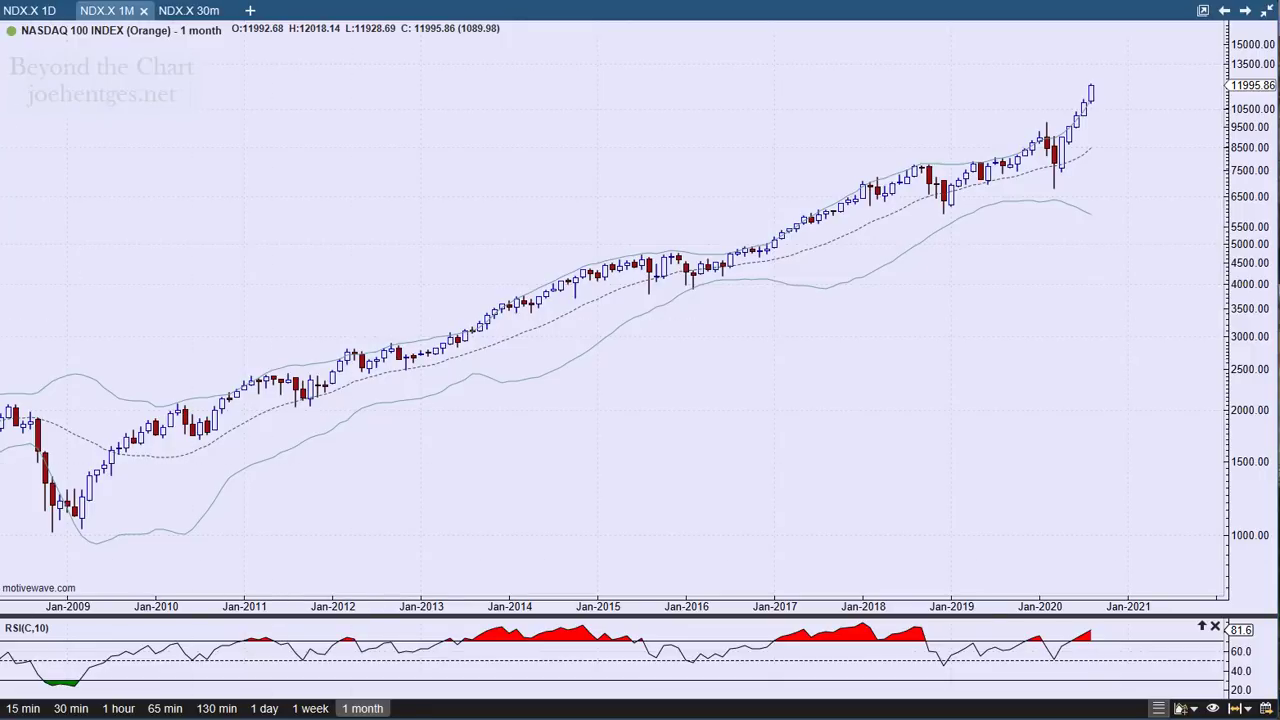
- Switch to the EquityPC spreadsheet in Google Sheets and examine the CBOE equity put/call ratios for July and August 2020
key(alt+Tab)
scroll(908, 271, down, 5)
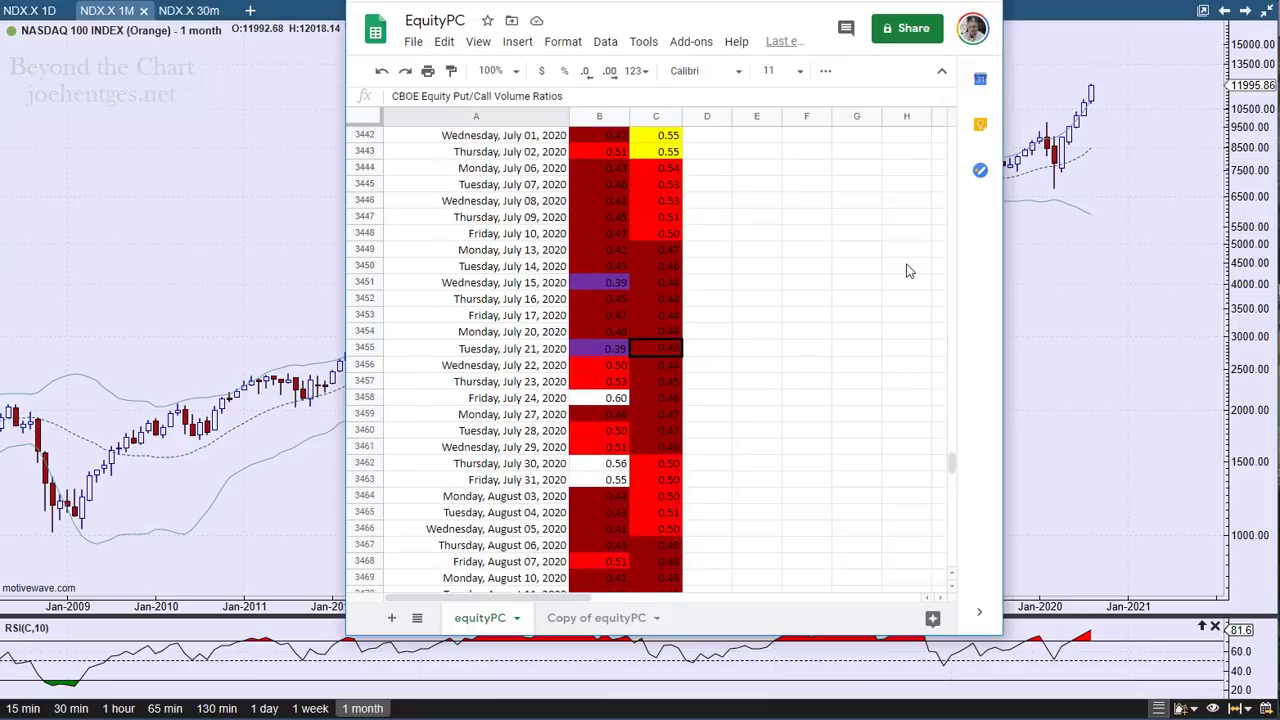
scroll(908, 271, down, 2)
key(ctrl+Down)
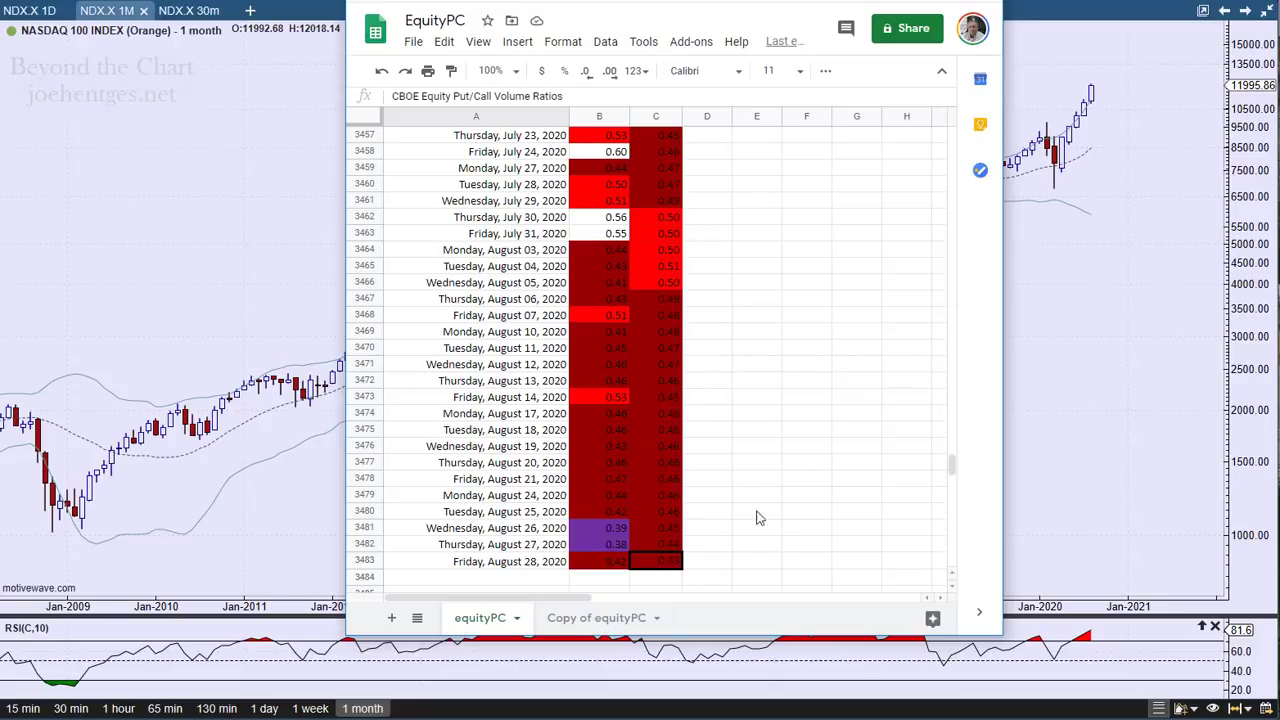
key(ctrl+Up)
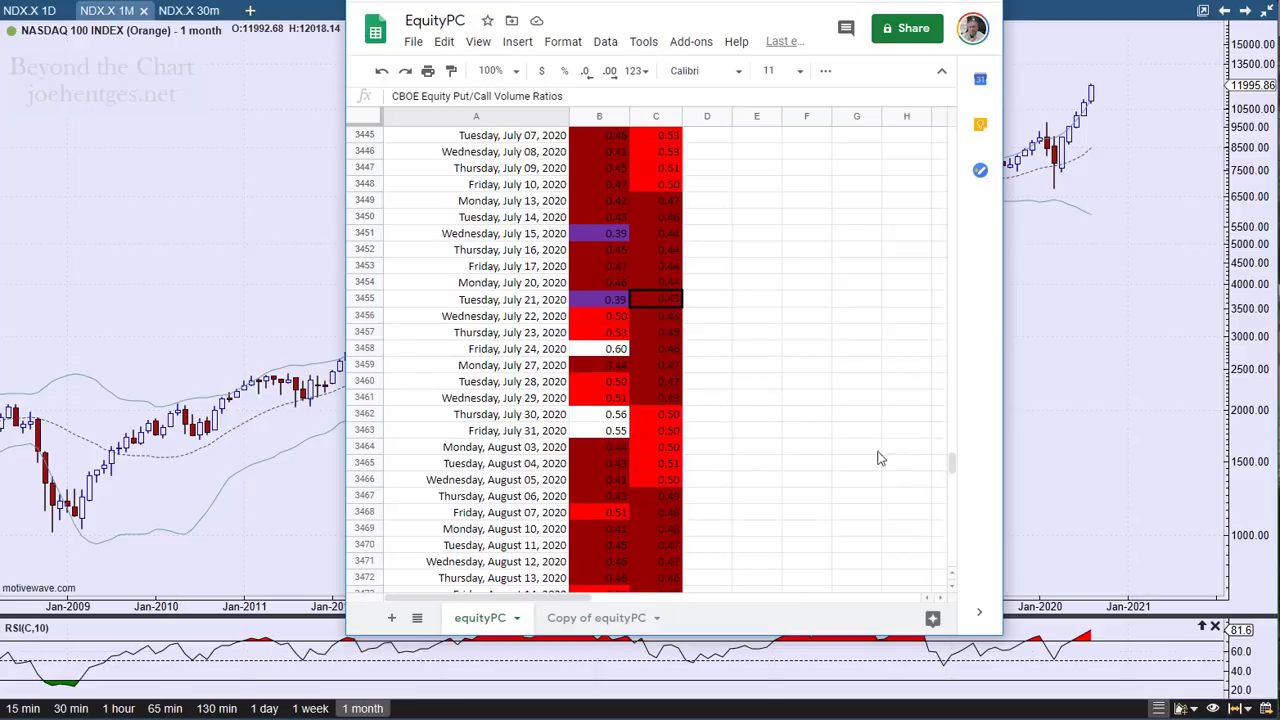
scroll(819, 424, up, 2)
scroll(817, 421, down, 5)
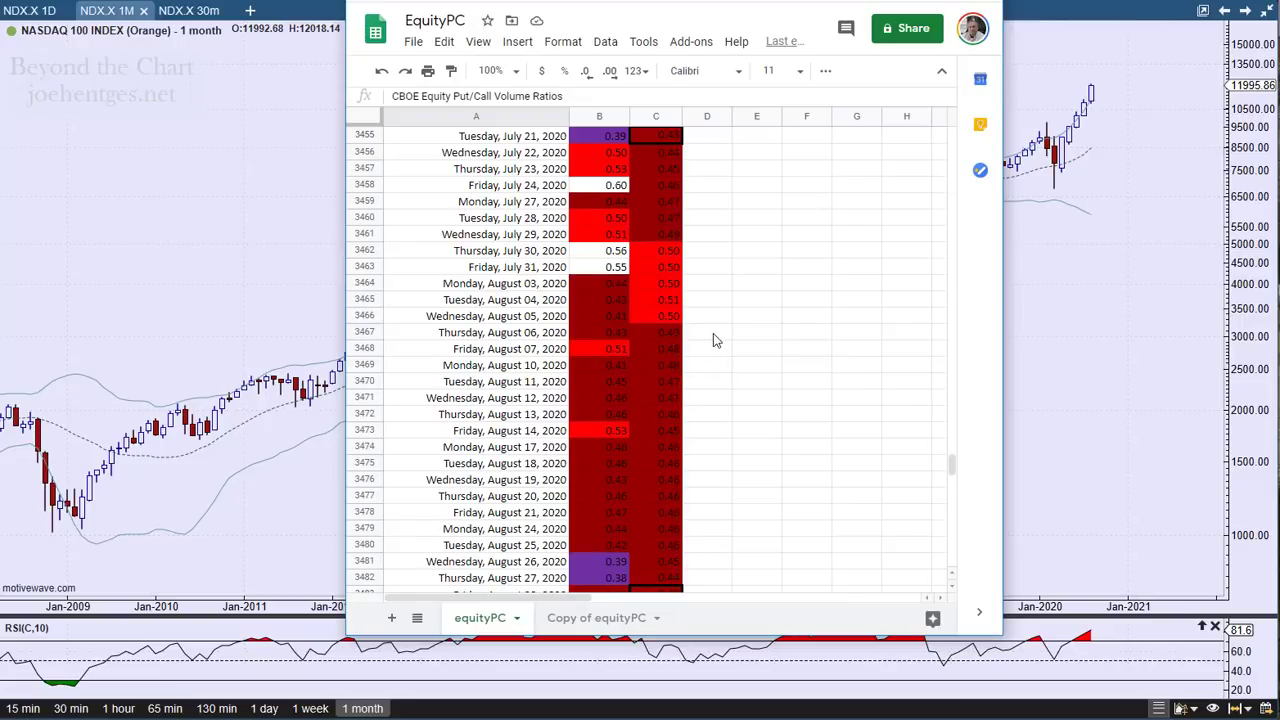
scroll(713, 337, up, 2)
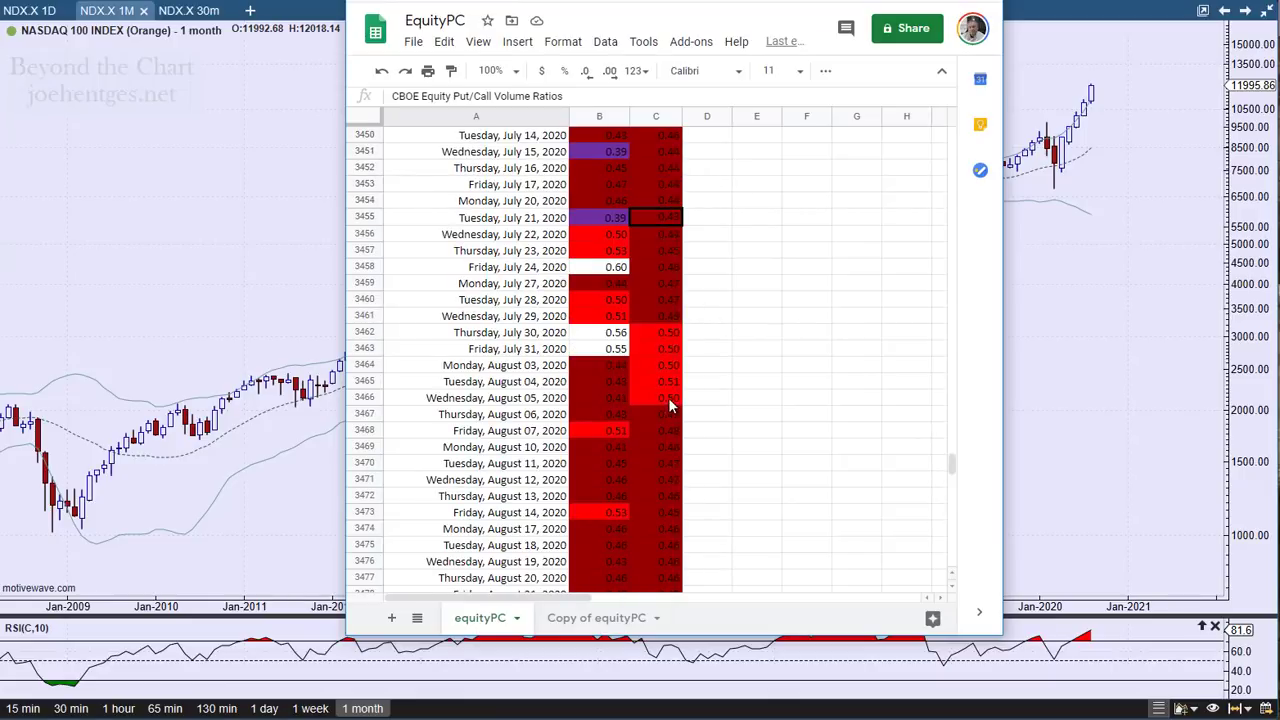
scroll(743, 380, up, 4)
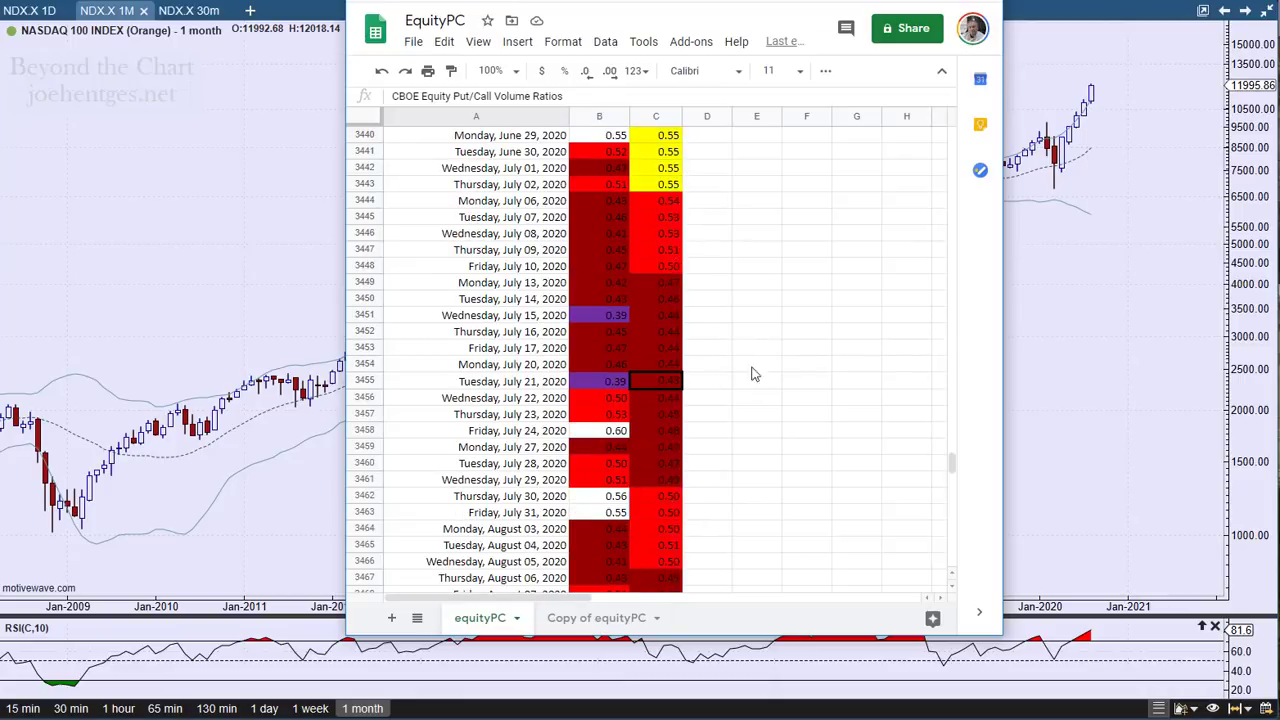
- Review the earlier put/call ratios from June 2020 back to December 2019
scroll(790, 370, up, 10)
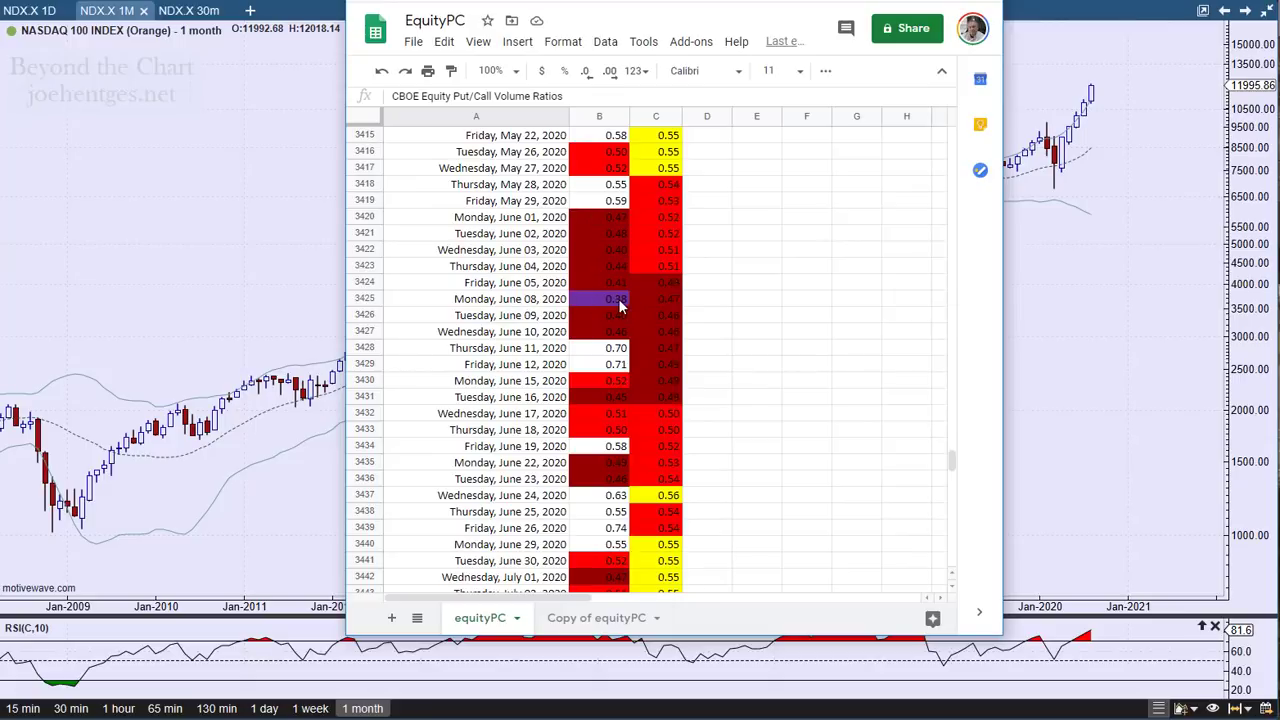
scroll(828, 392, up, 20)
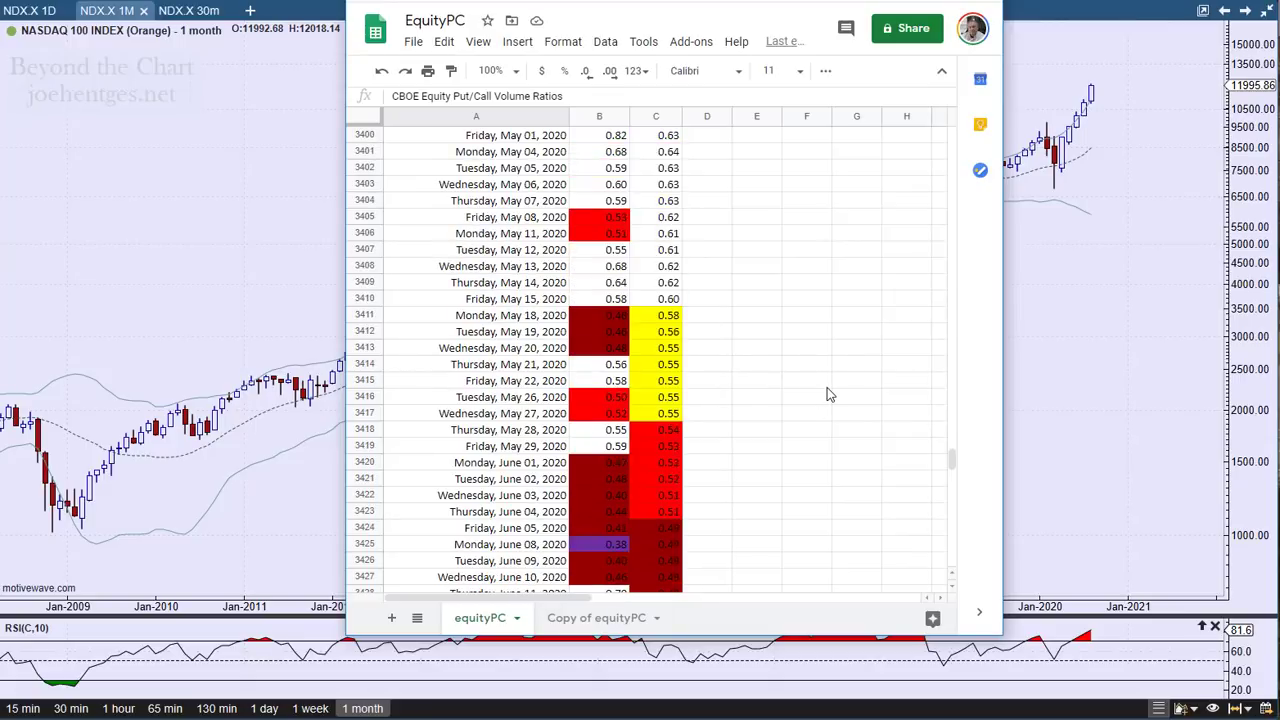
scroll(828, 390, up, 20)
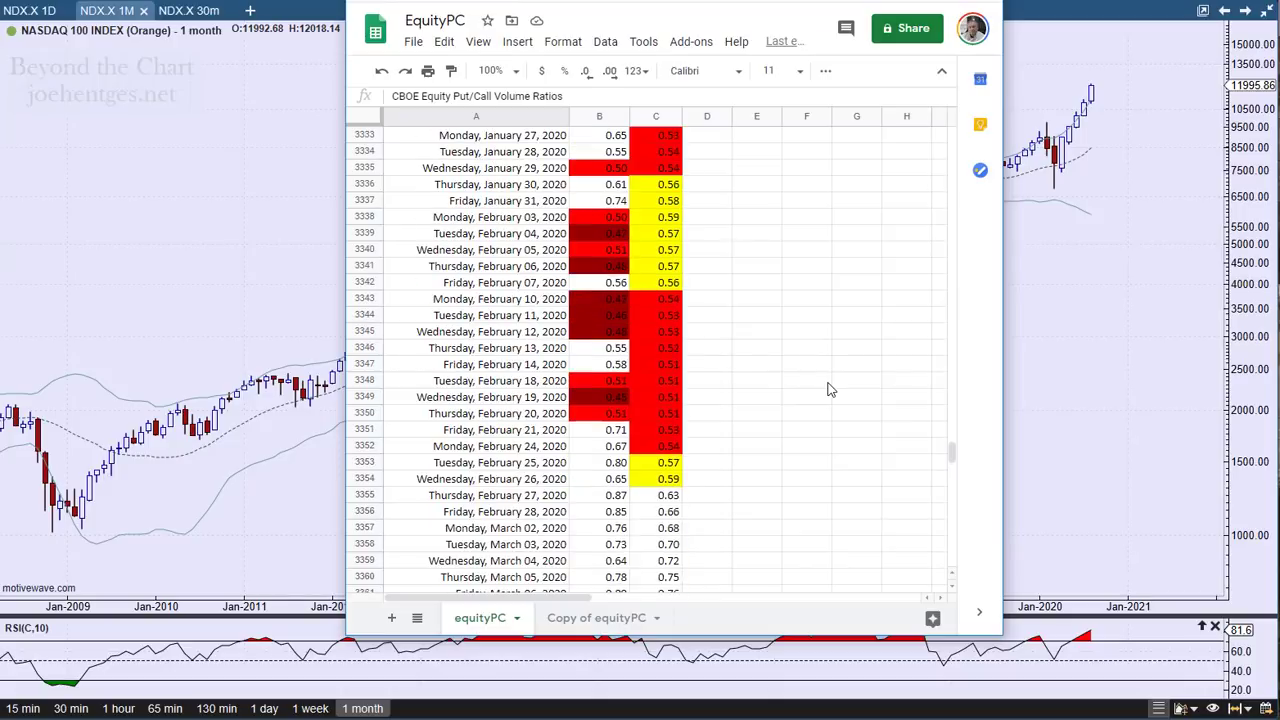
scroll(828, 390, up, 1)
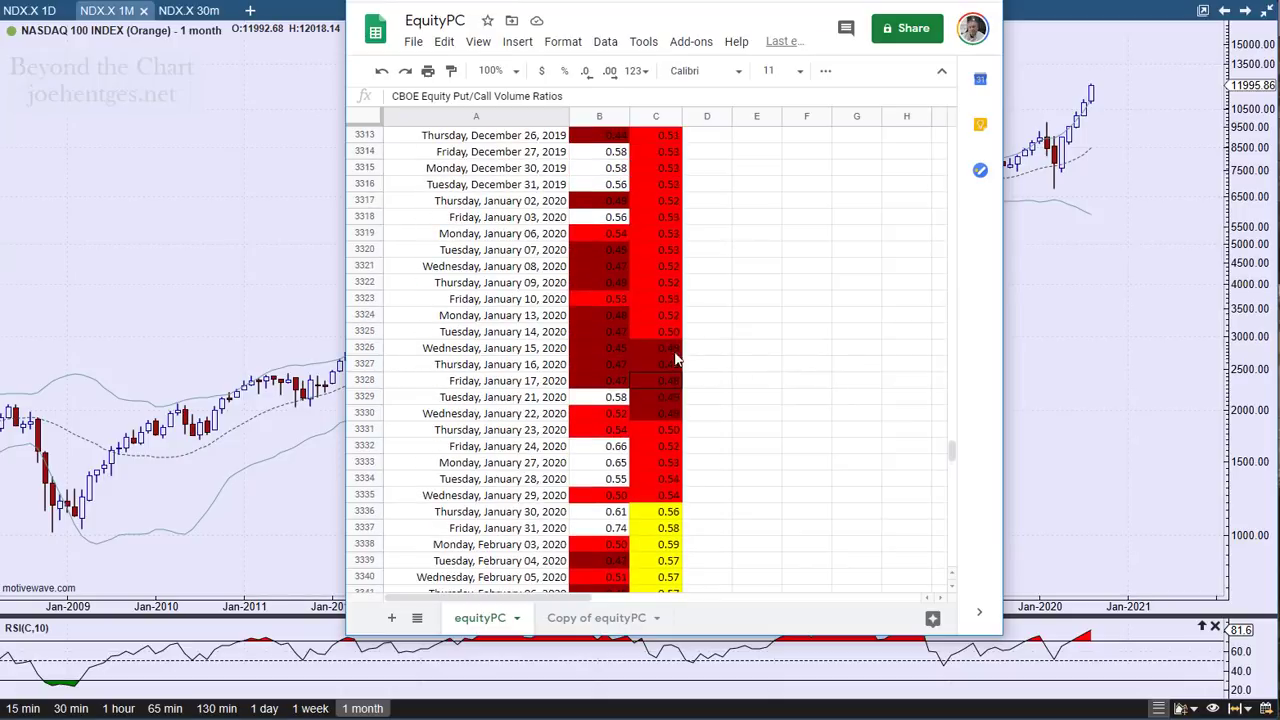
scroll(713, 383, down, 7)
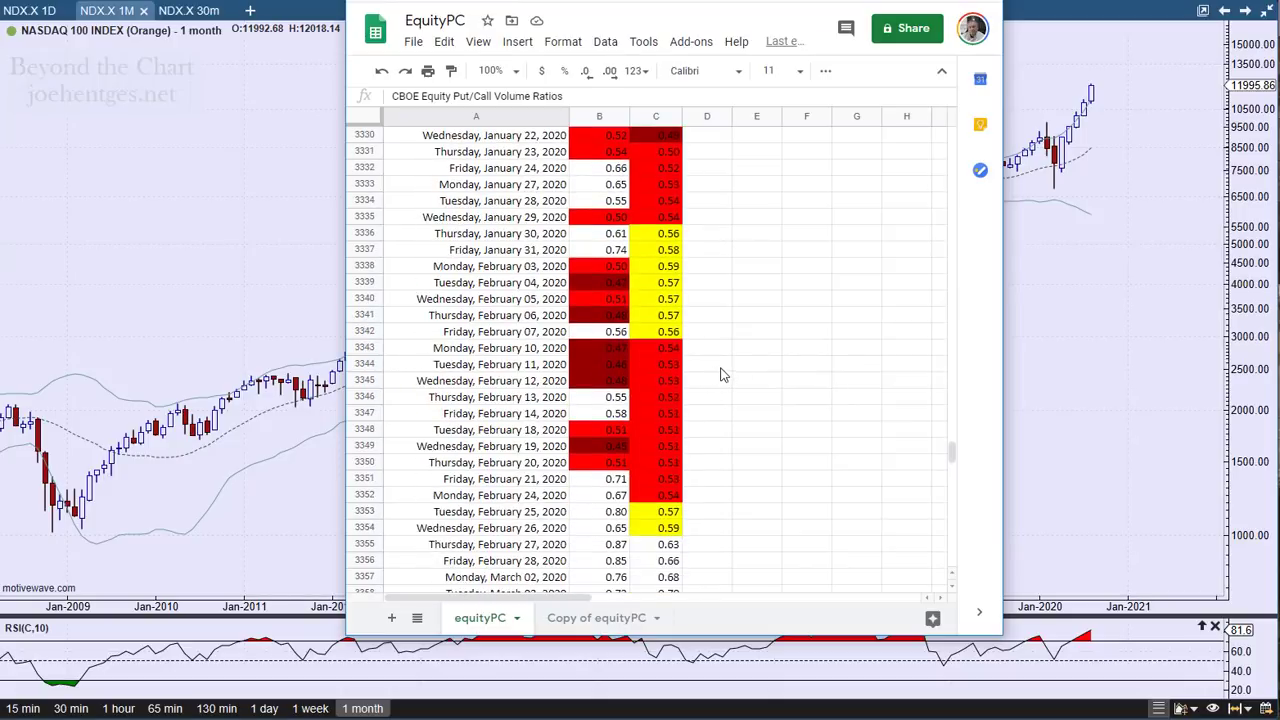
scroll(795, 379, up, 14)
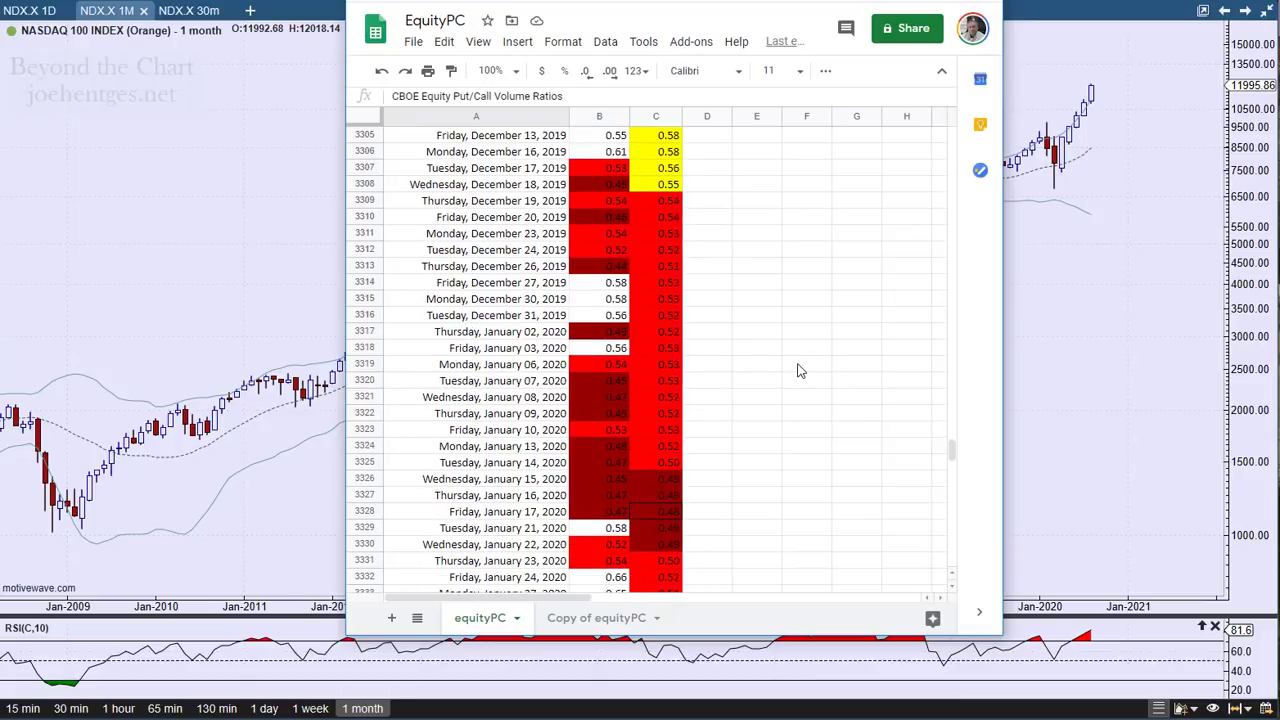
- Follow the put/call ratios from March 2020 forward to the latest entry of August 28, 2020
scroll(834, 443, down, 14)
scroll(834, 443, down, 8)
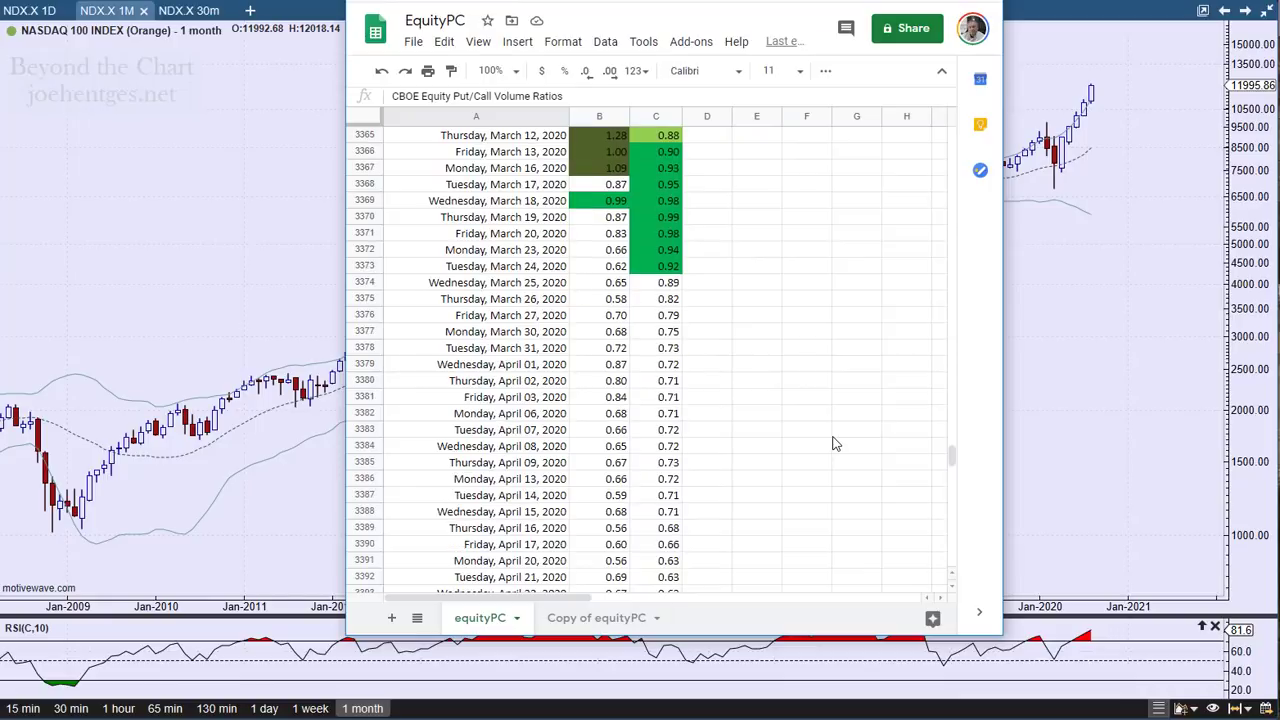
scroll(834, 443, down, 16)
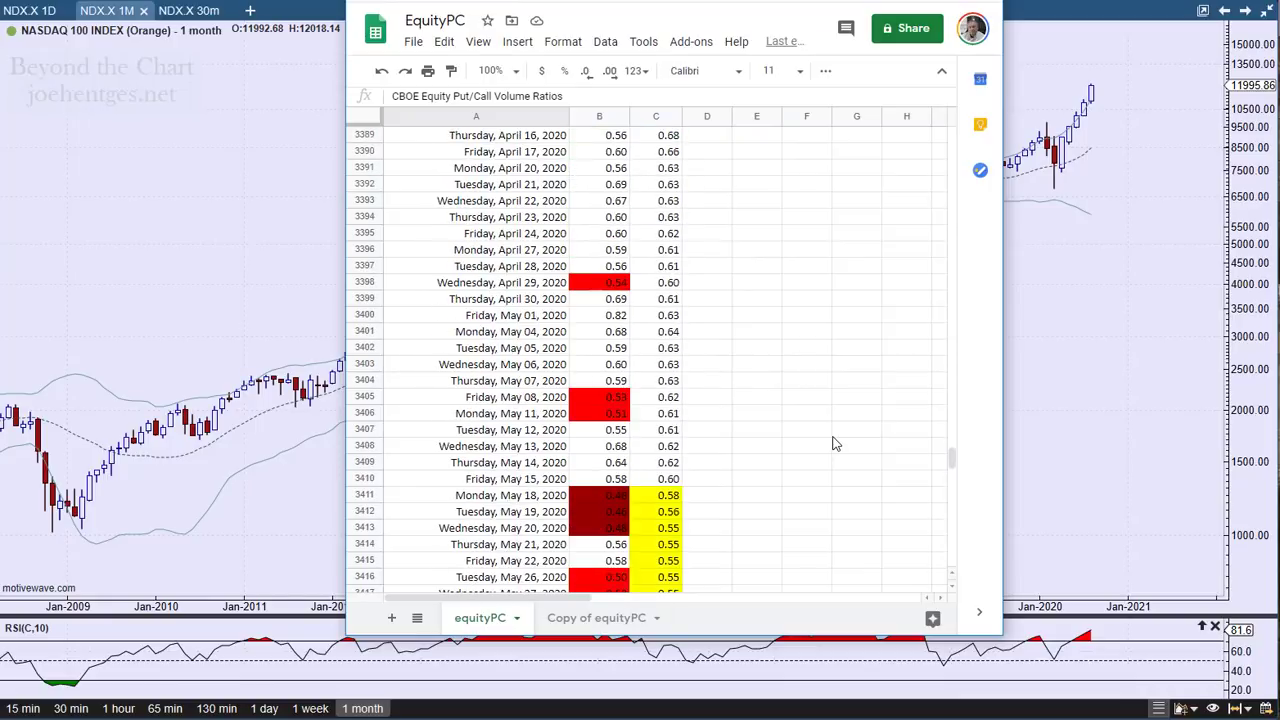
scroll(834, 443, down, 13)
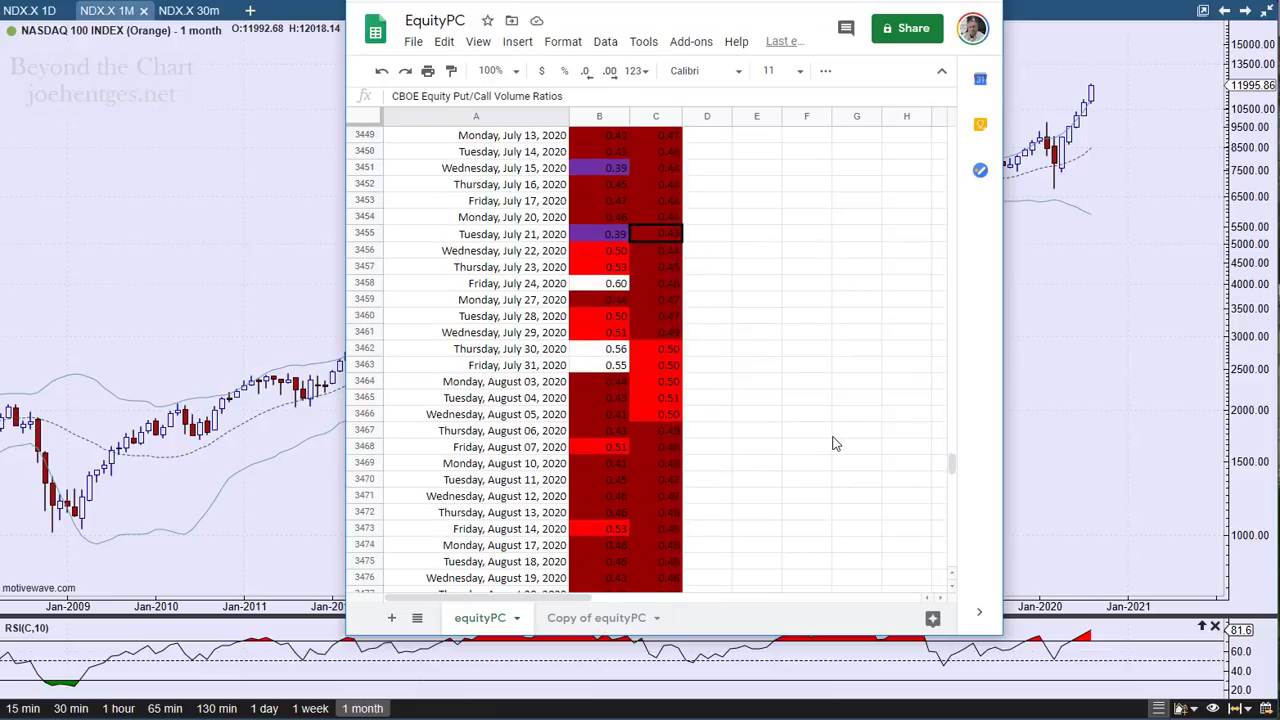
scroll(834, 443, down, 5)
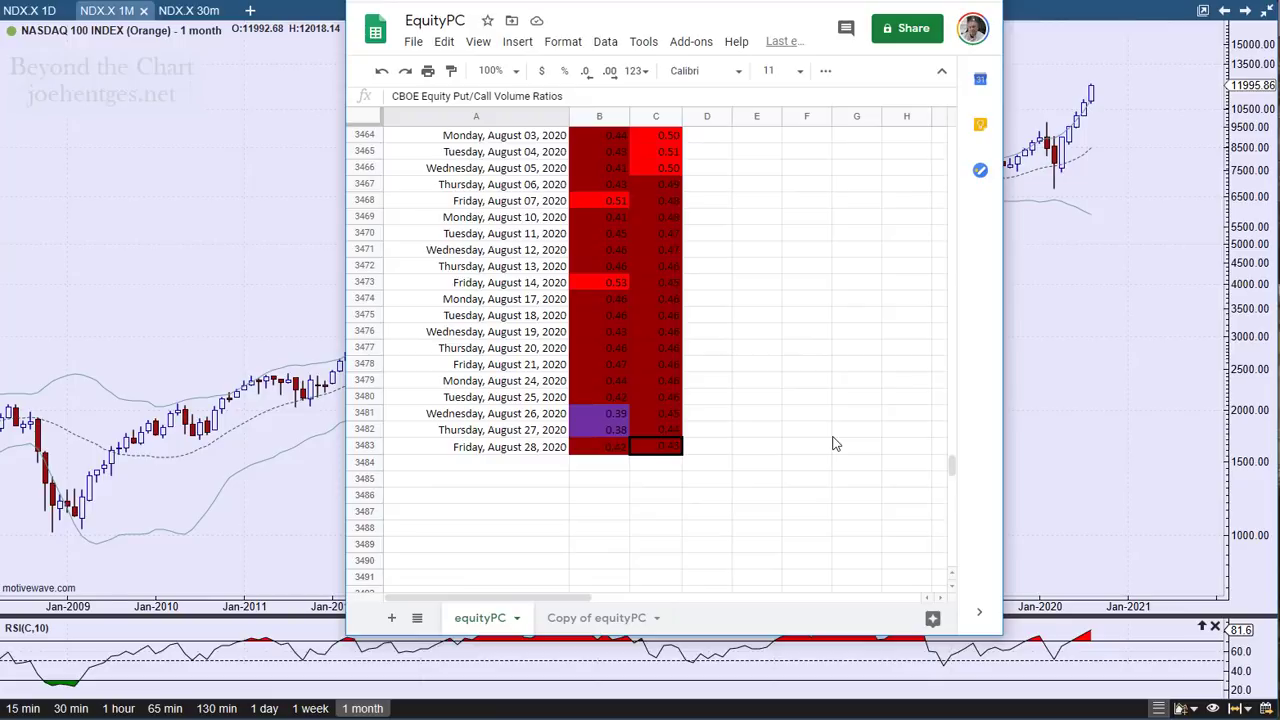
scroll(834, 443, up, 2)
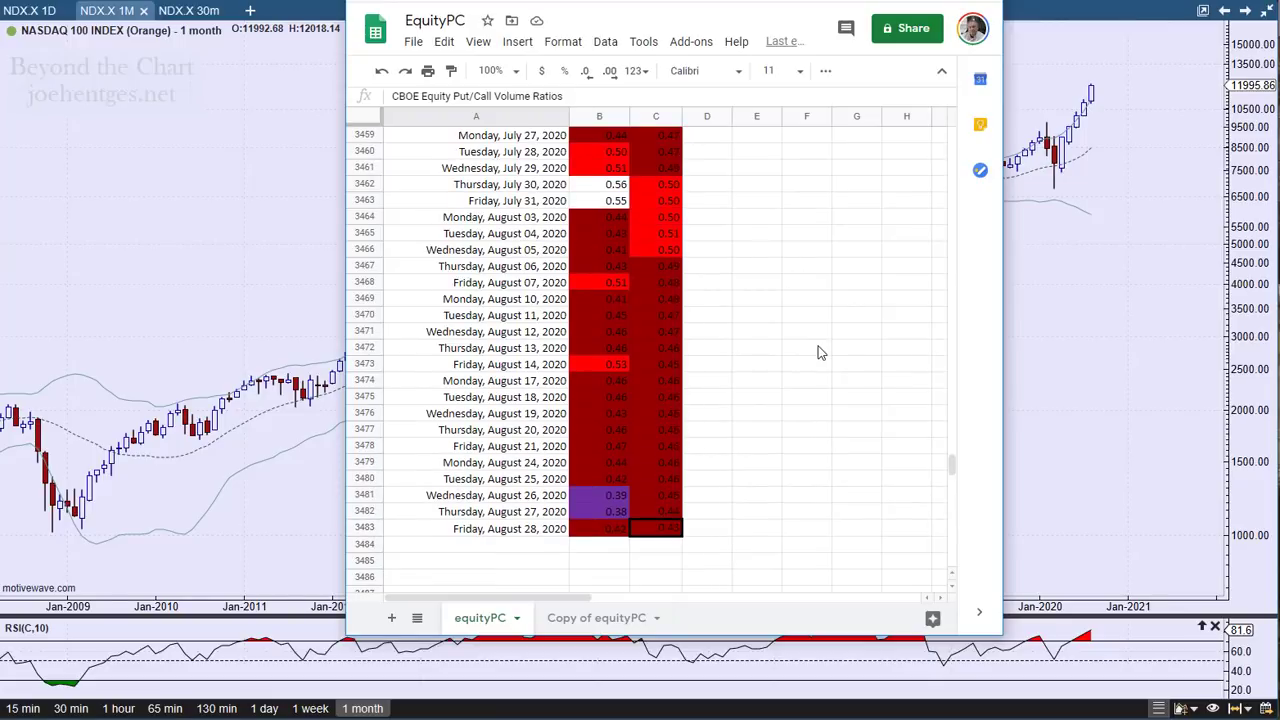
scroll(818, 352, up, 1)
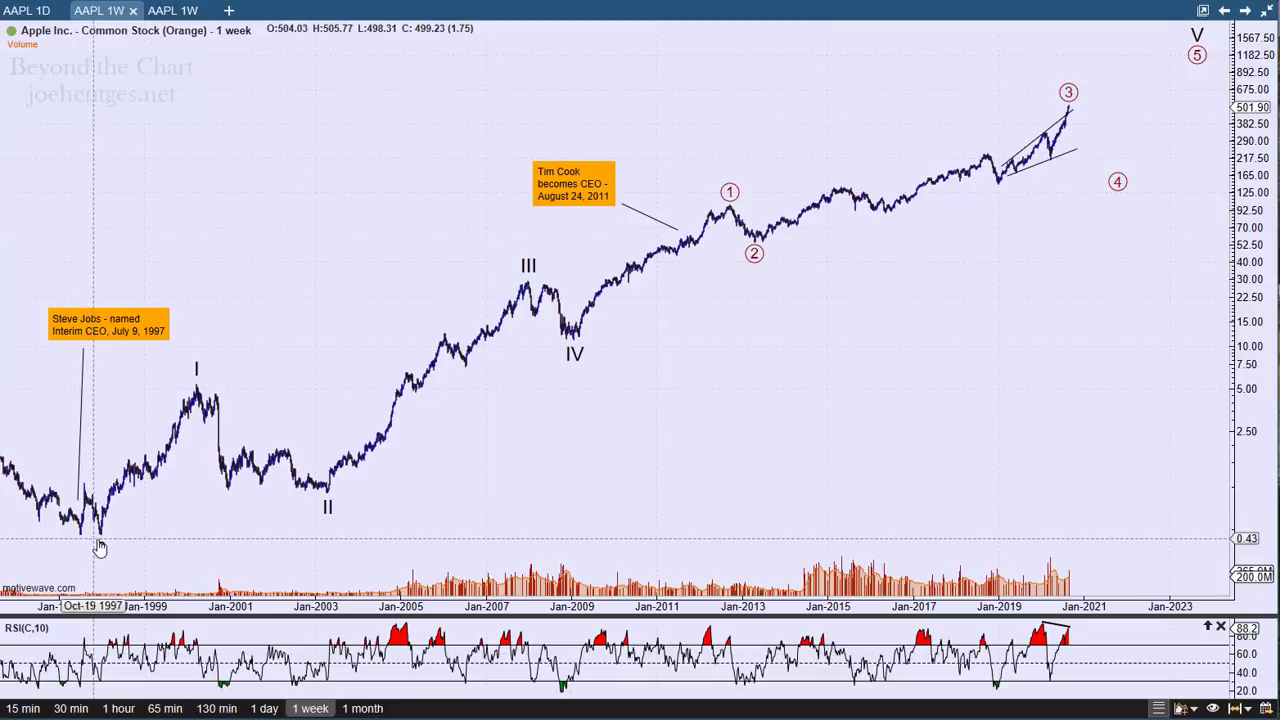
- Examine the Cycle-degree impulse from wave 0 to wave V on Apple's weekly chart, including the wave IV low
mouse_move(100, 542)
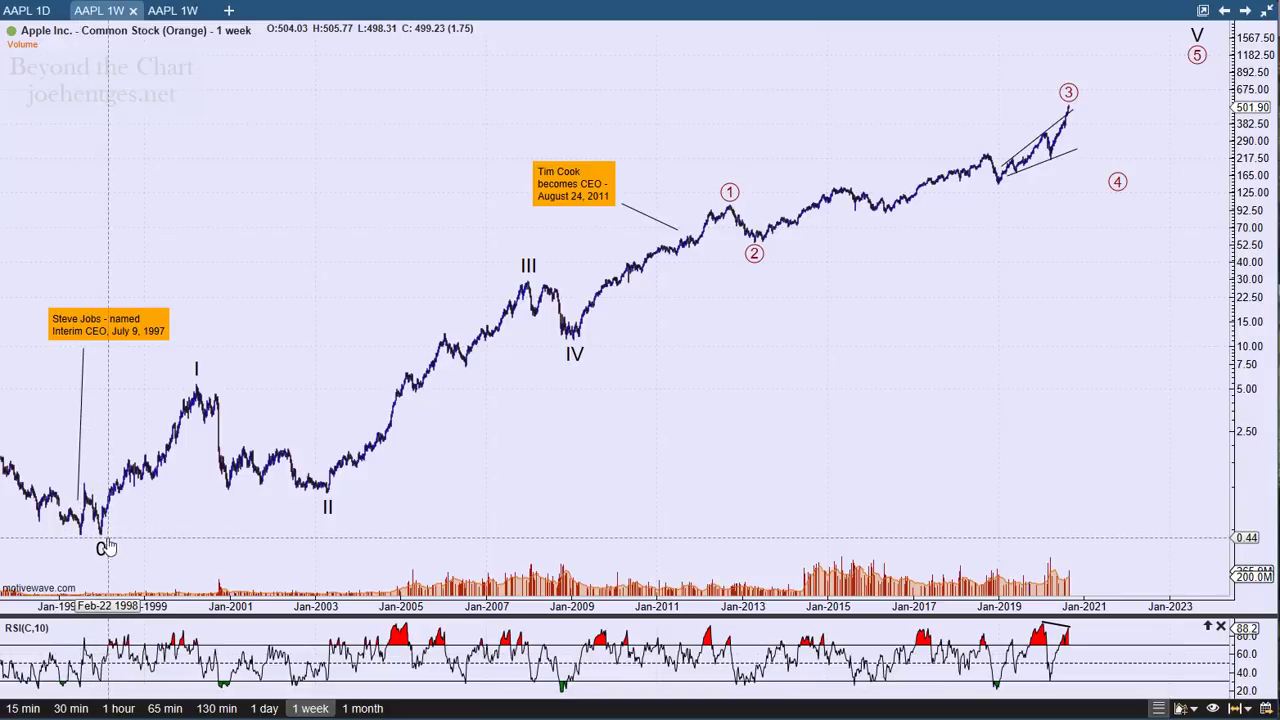
click(197, 375)
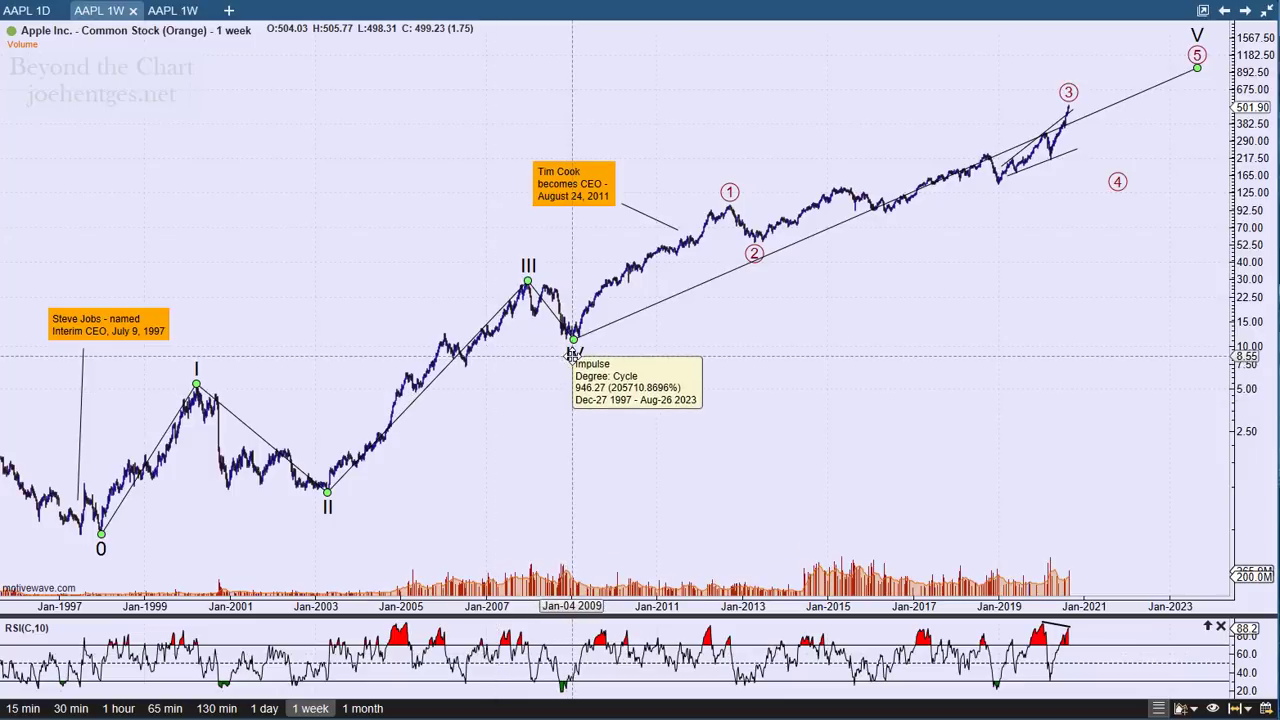
click(695, 363)
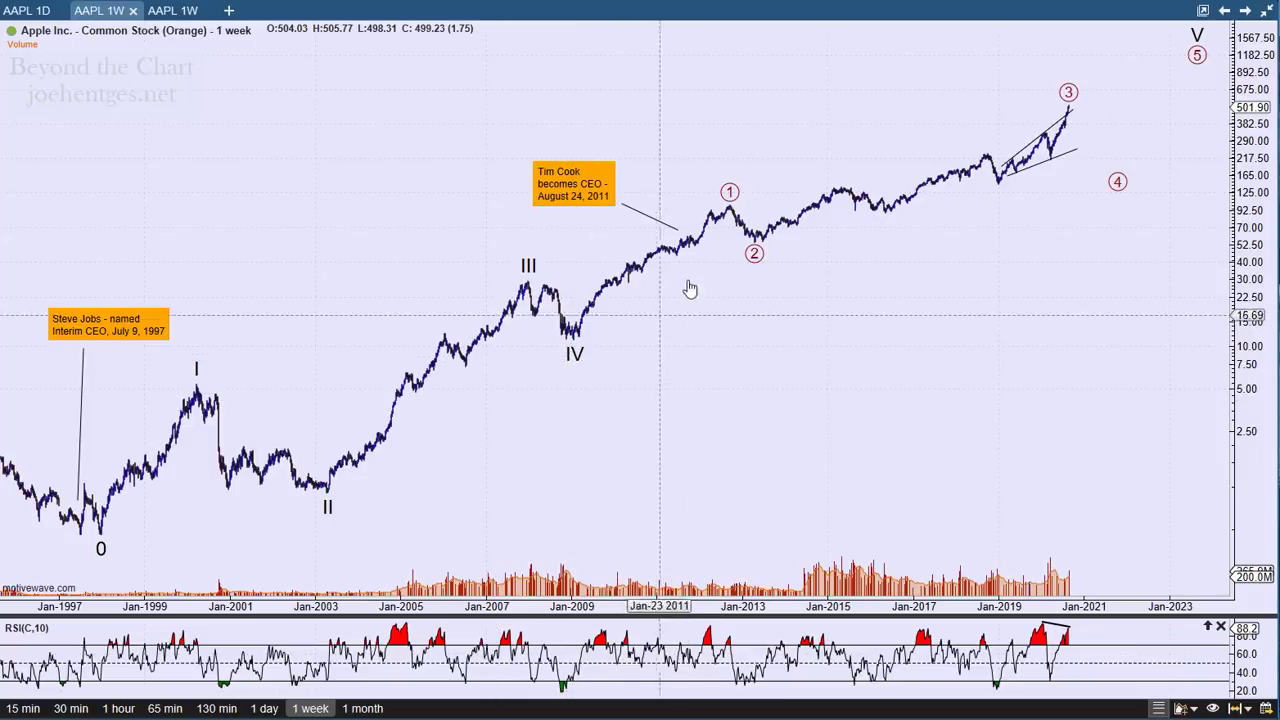
click(576, 354)
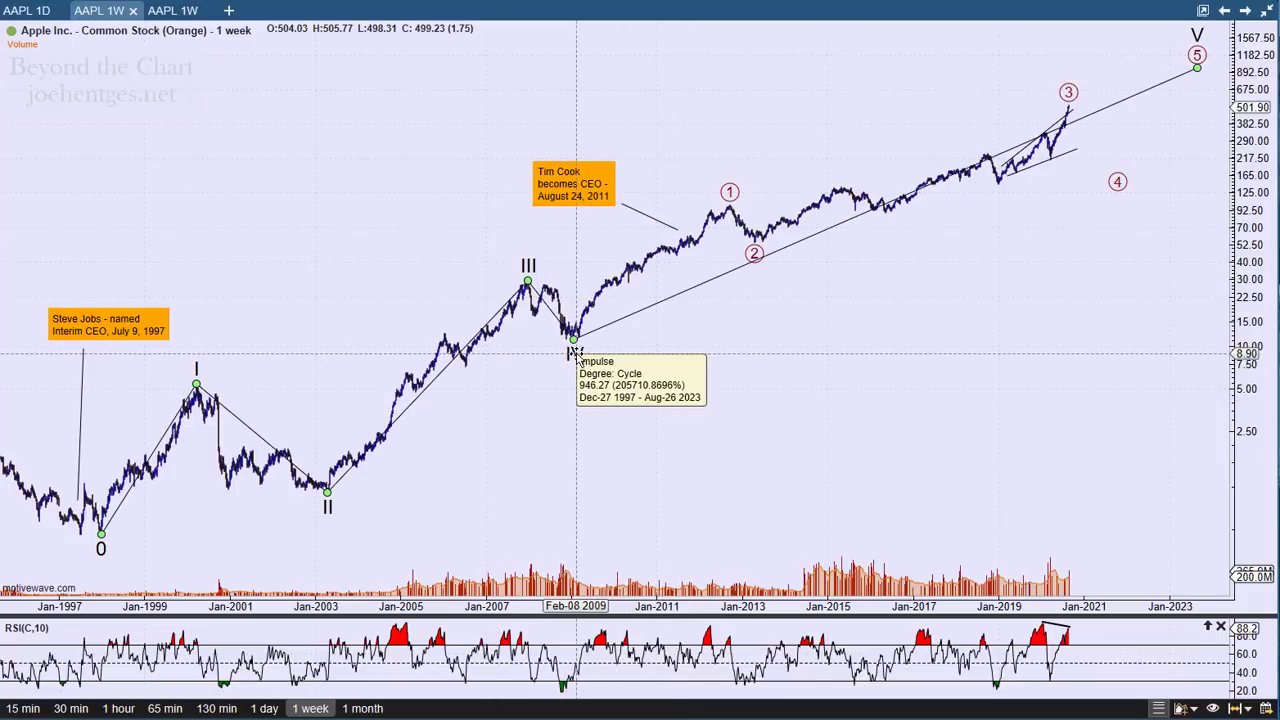
click(700, 357)
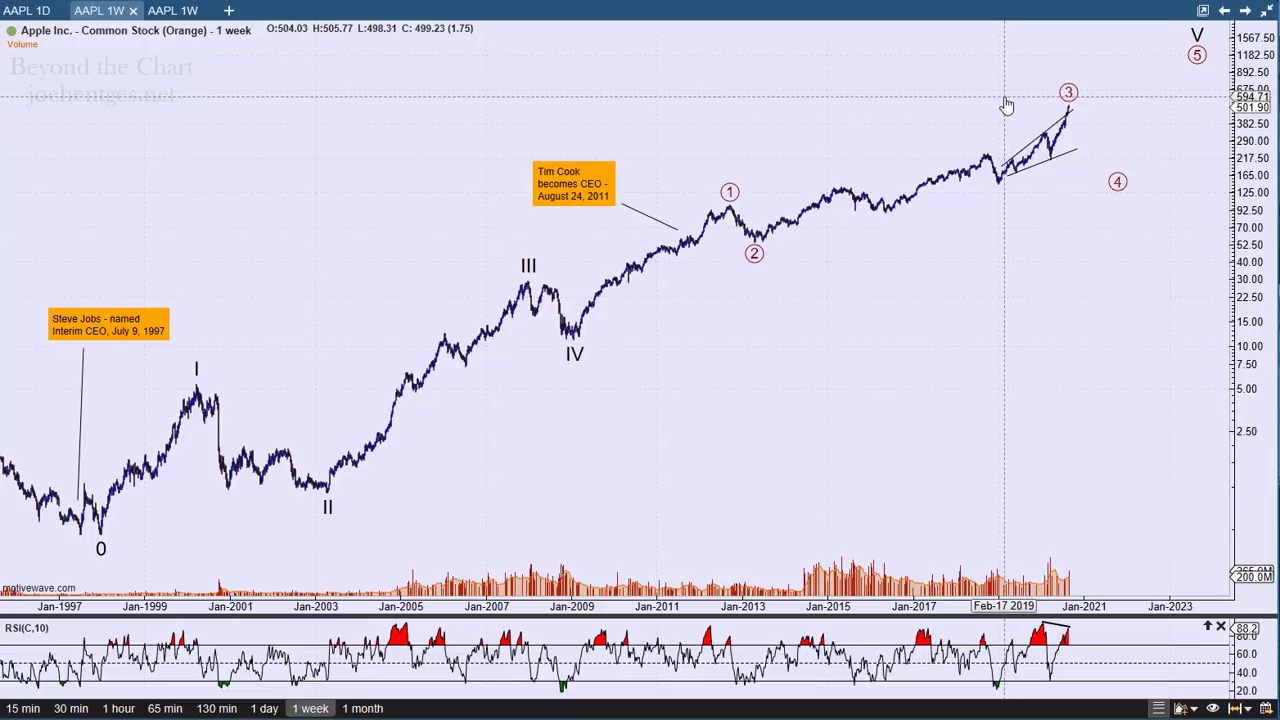
- Show the blue (1) to (5) subwaves of circled wave 3 and examine them from the circled wave 2 low onward
mouse_move(1068, 93)
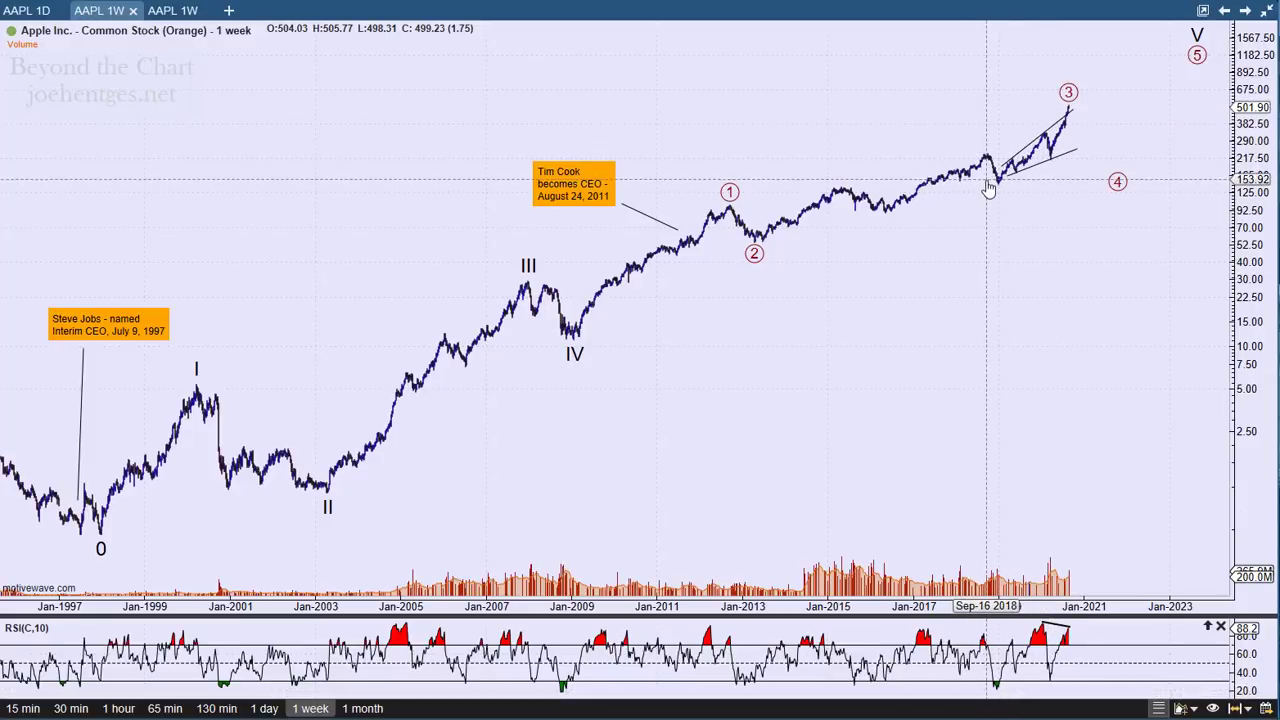
click(1070, 91)
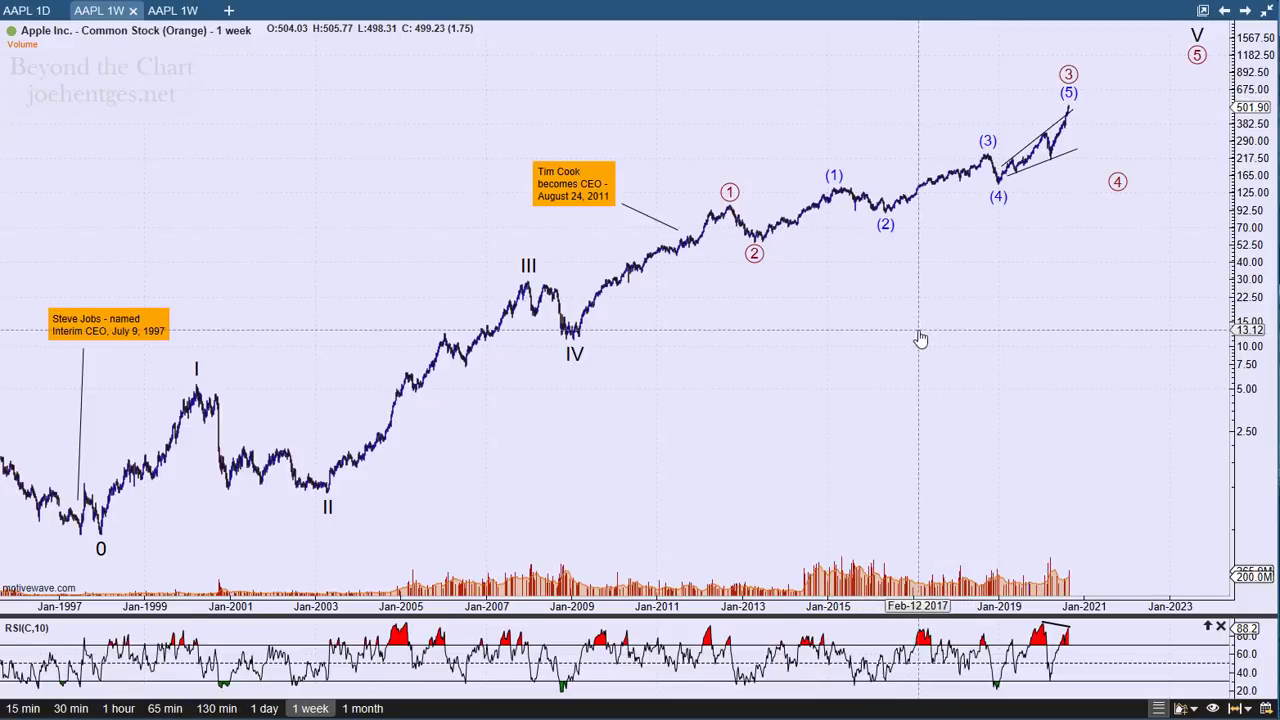
scroll(920, 335, down, 3)
scroll(920, 335, down, 2)
drag(820, 394, 1014, 400)
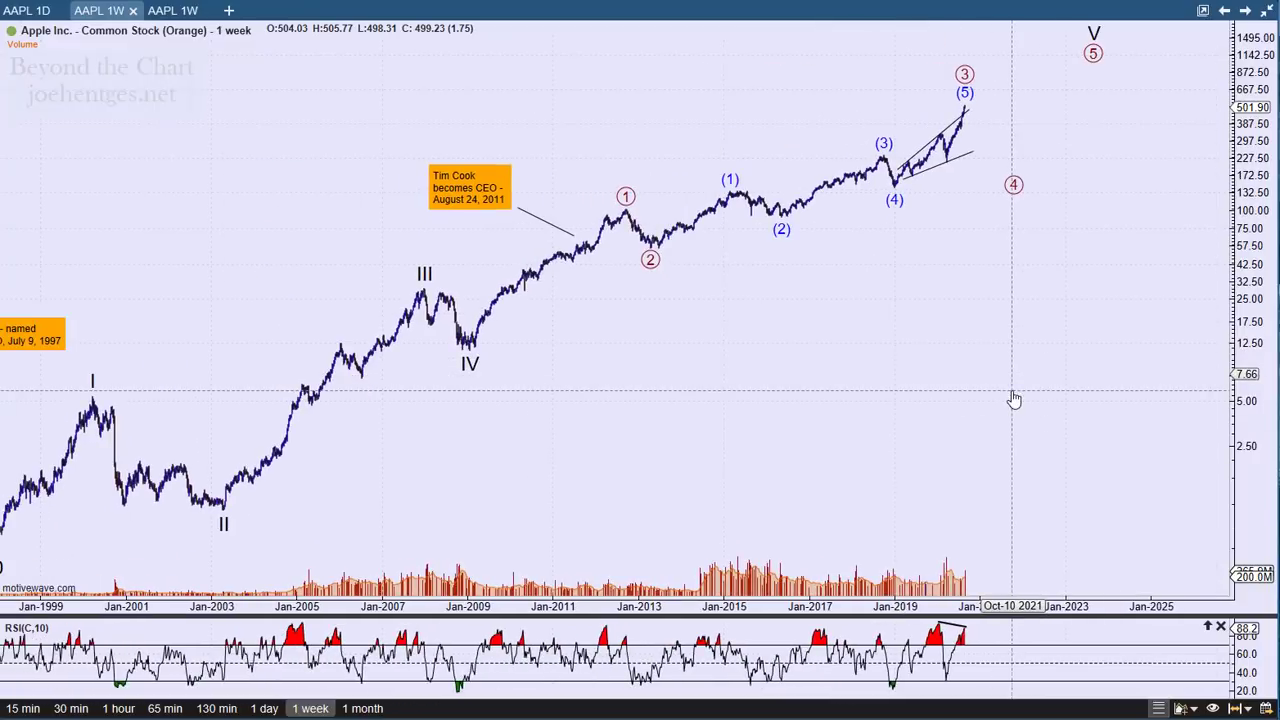
scroll(1014, 400, up, 4)
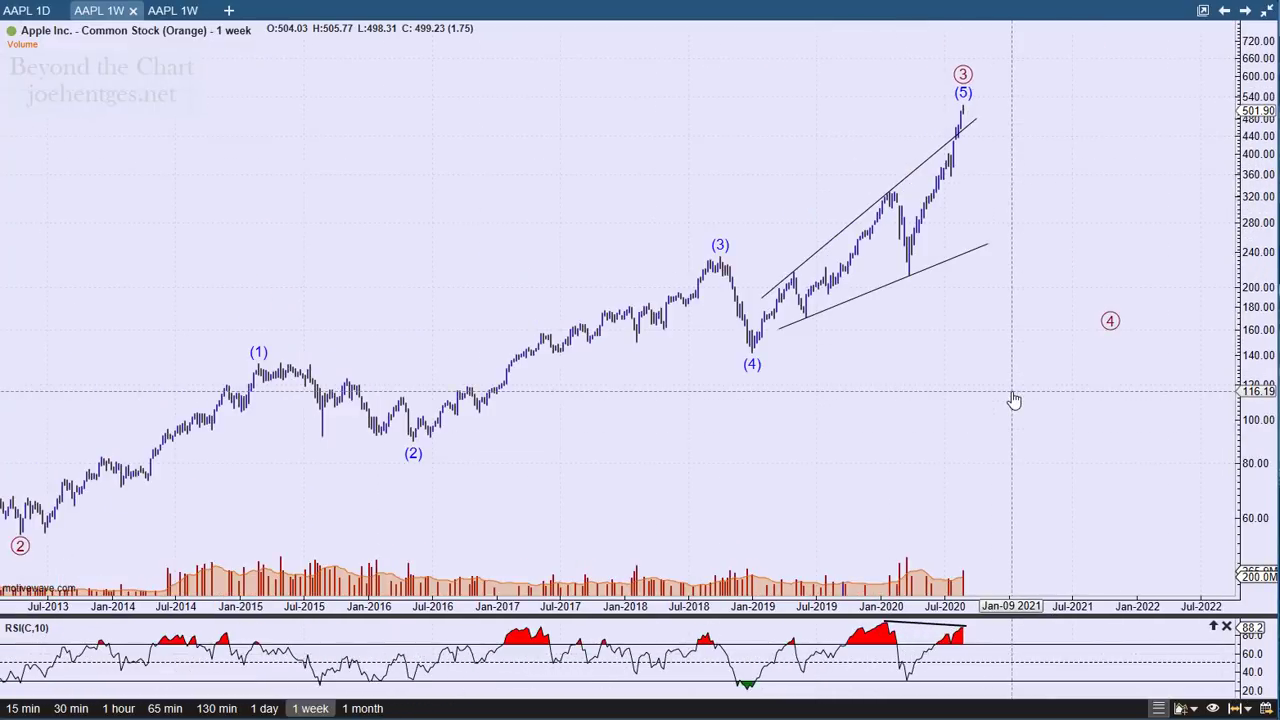
scroll(1010, 405, down, 2)
drag(1006, 410, 1066, 417)
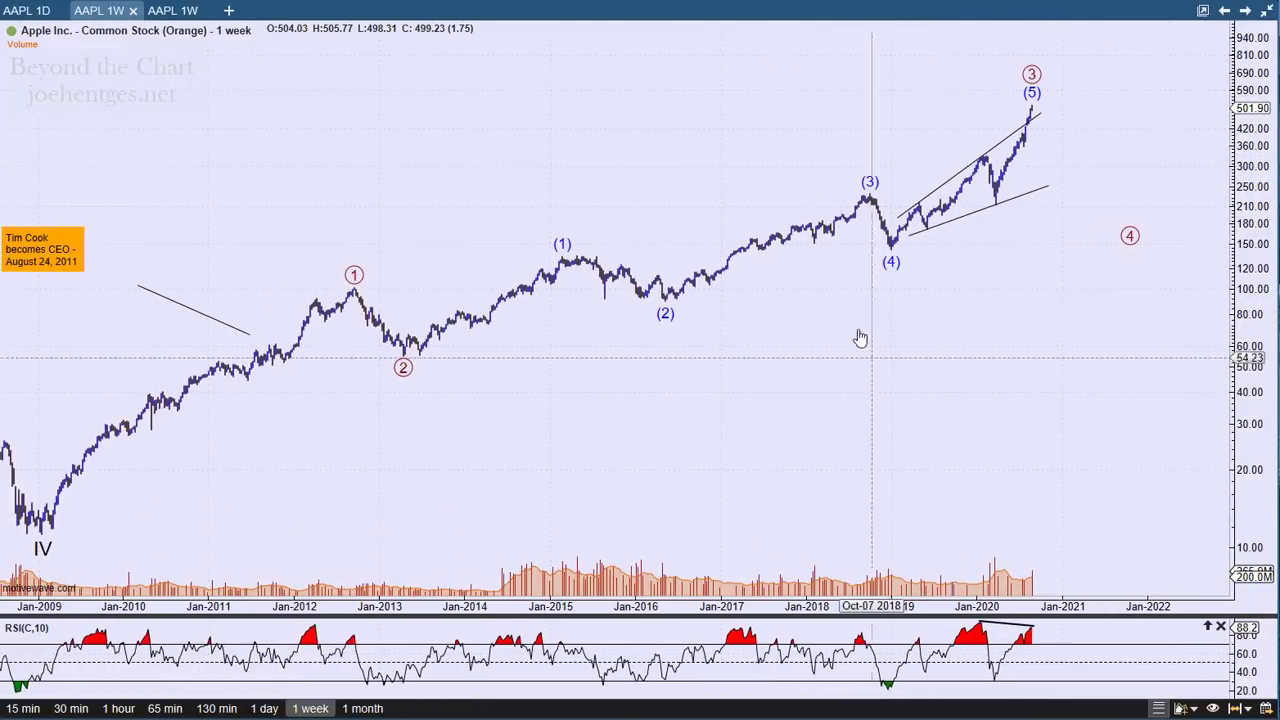
click(401, 366)
click(891, 262)
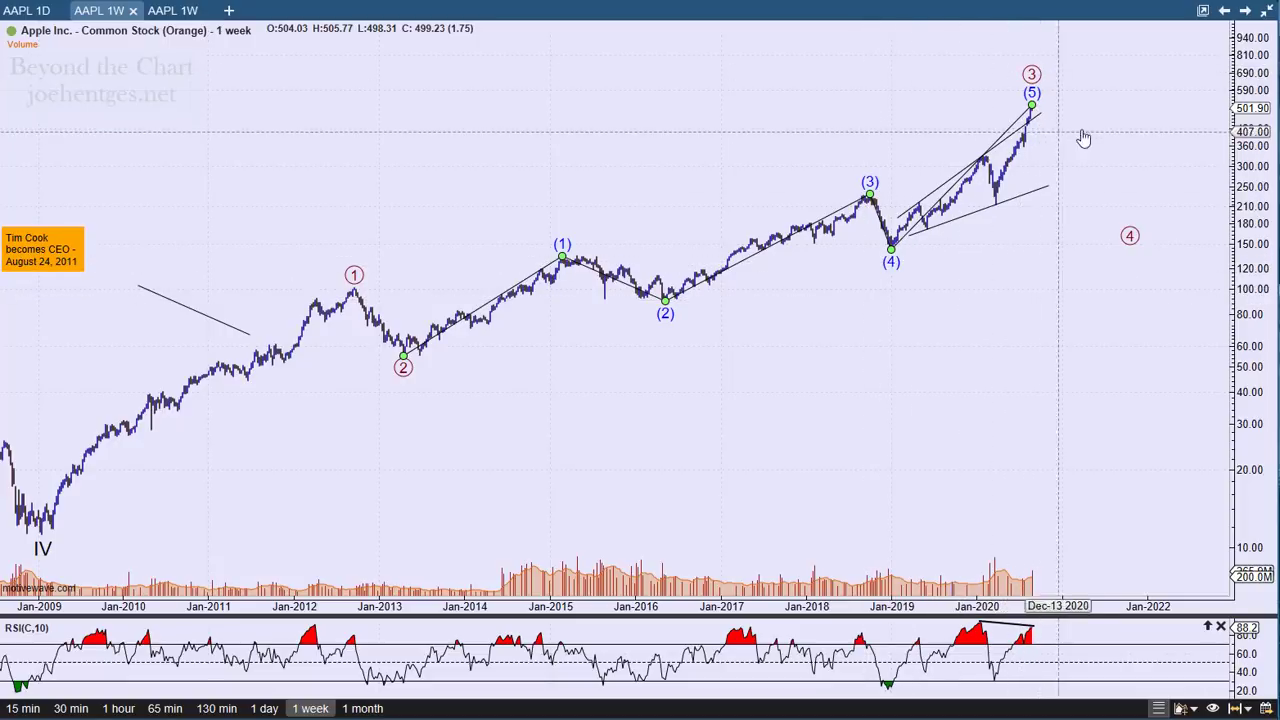
- Show the 1 to 5 subwaves of blue wave (5) and inspect them against the two diverging trendlines
scroll(1093, 130, up, 5)
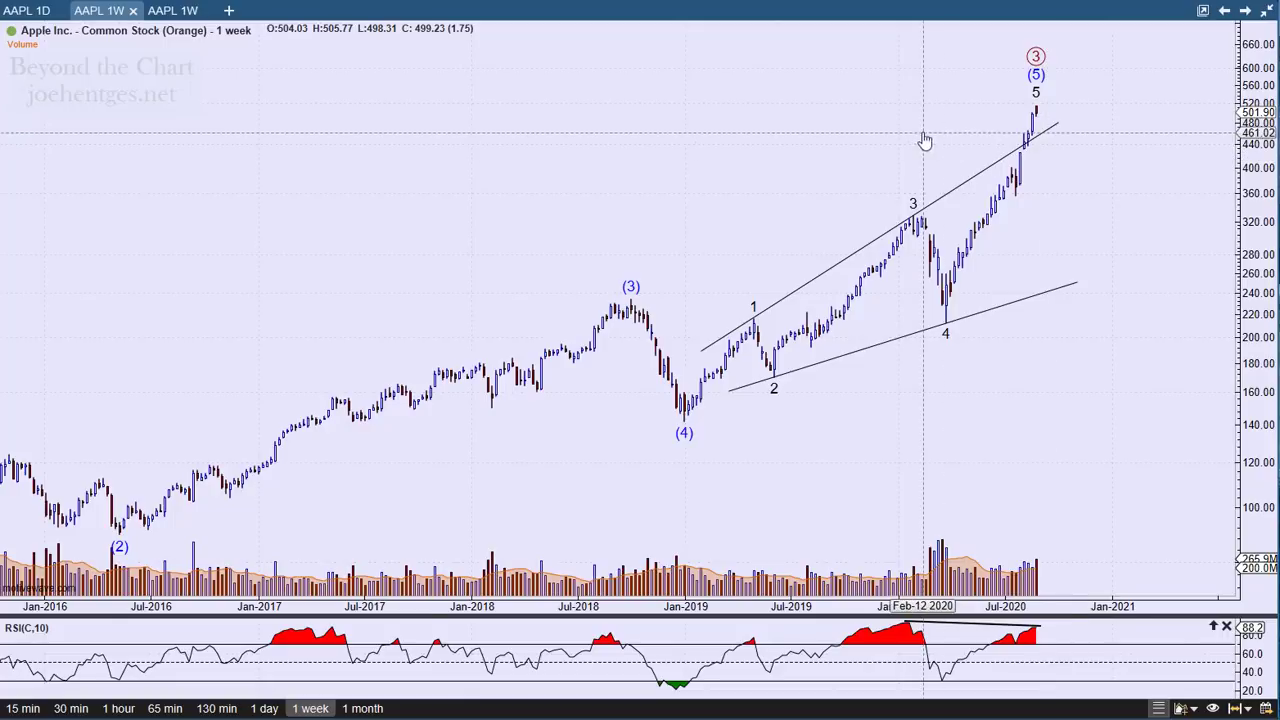
drag(923, 137, 857, 149)
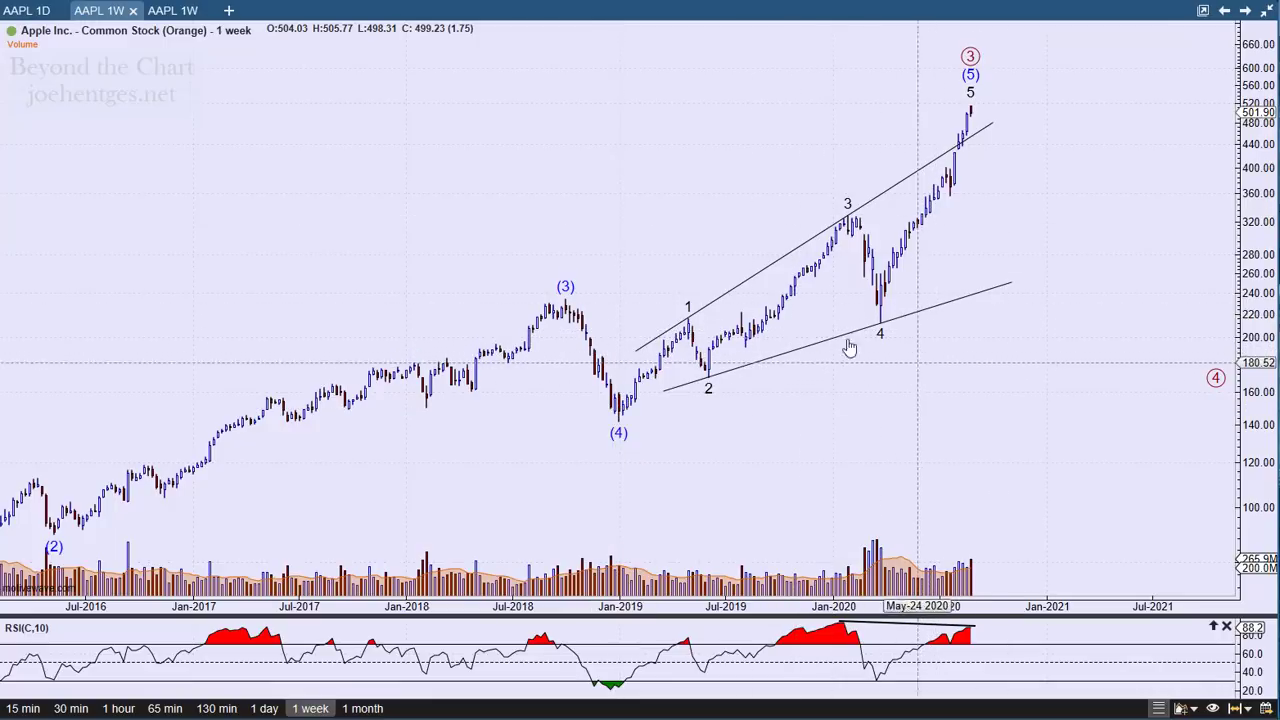
scroll(587, 210, down, 5)
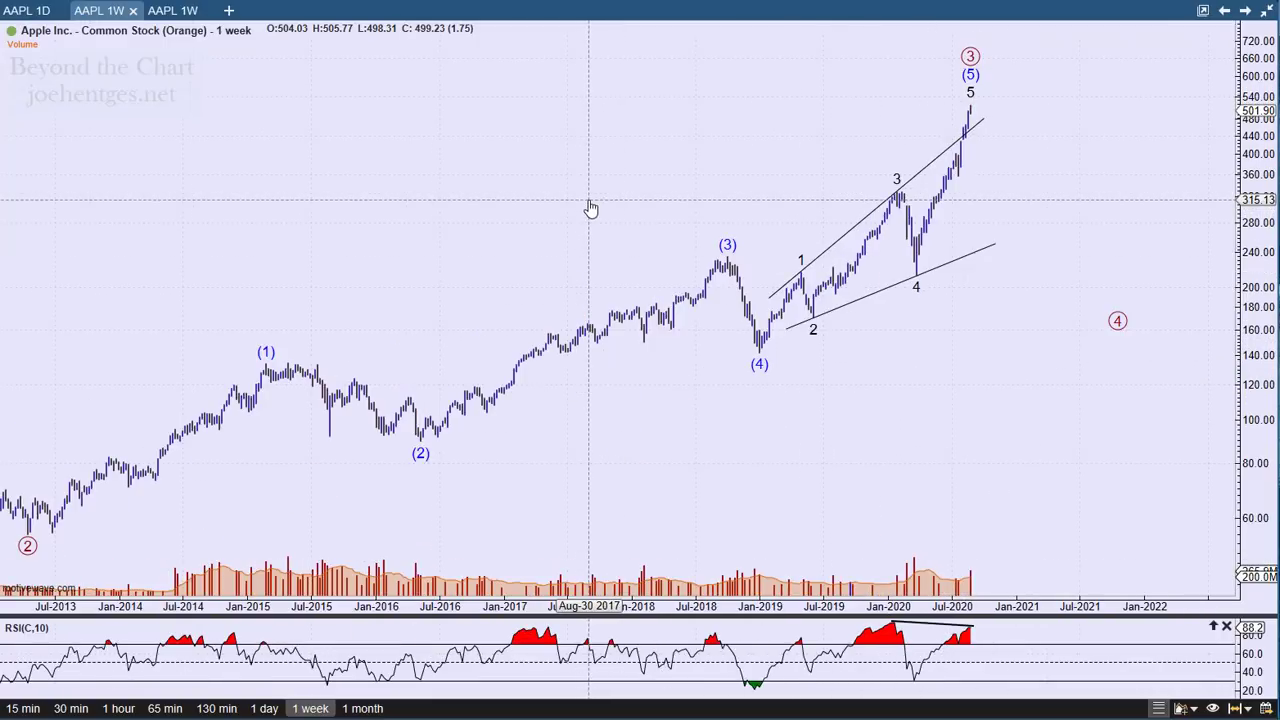
- Review circled waves 1 to 3 since the wave IV low and take a closer look at the wave (5) subwaves
drag(565, 181, 737, 200)
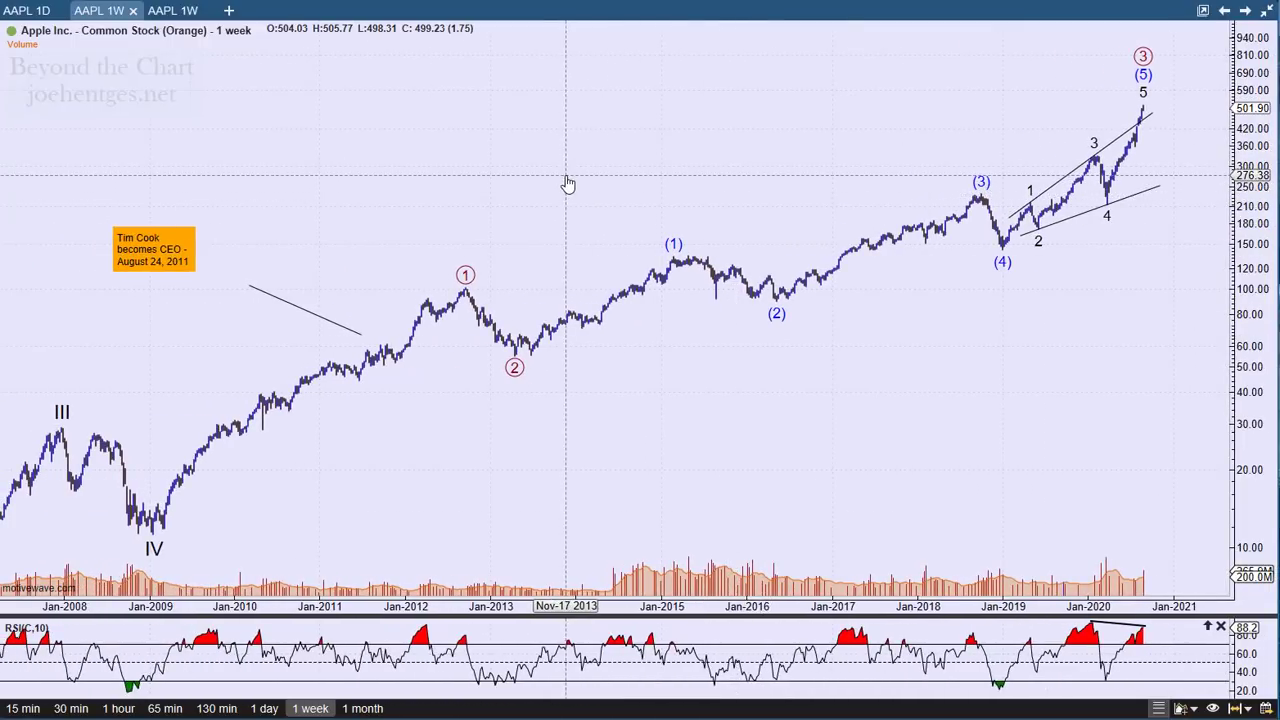
drag(557, 173, 511, 189)
mouse_move(432, 290)
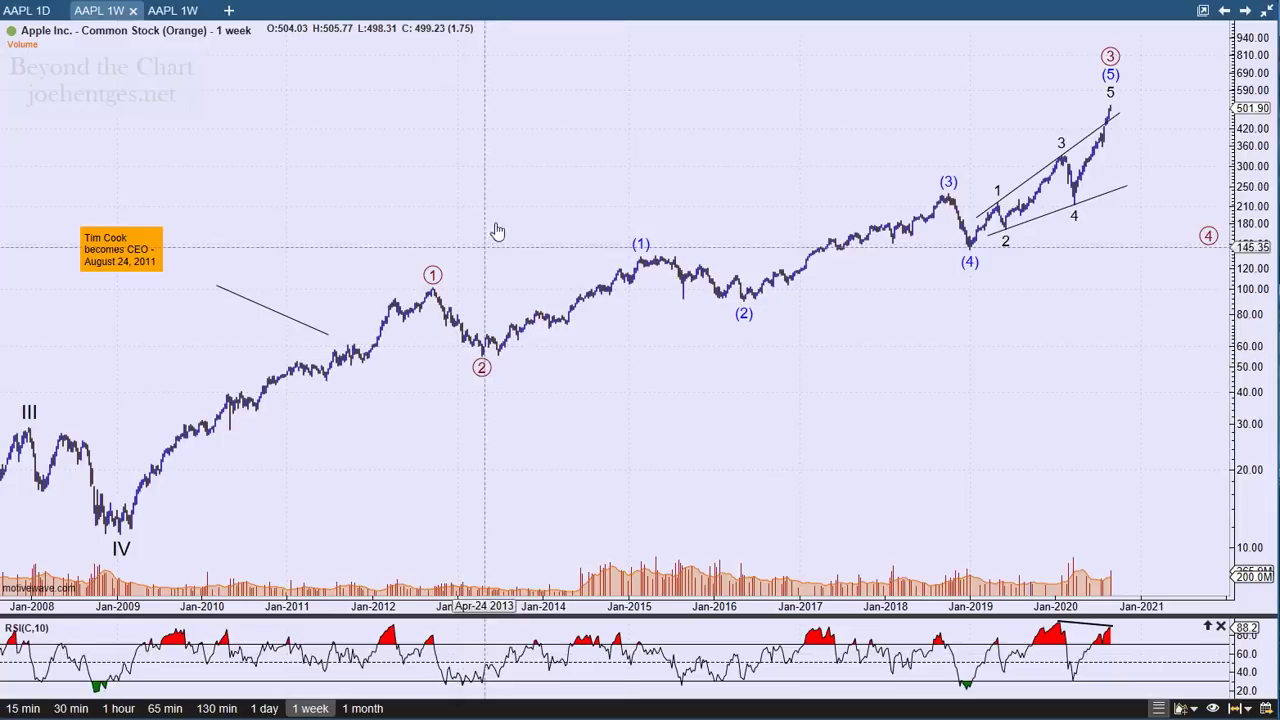
drag(614, 143, 538, 170)
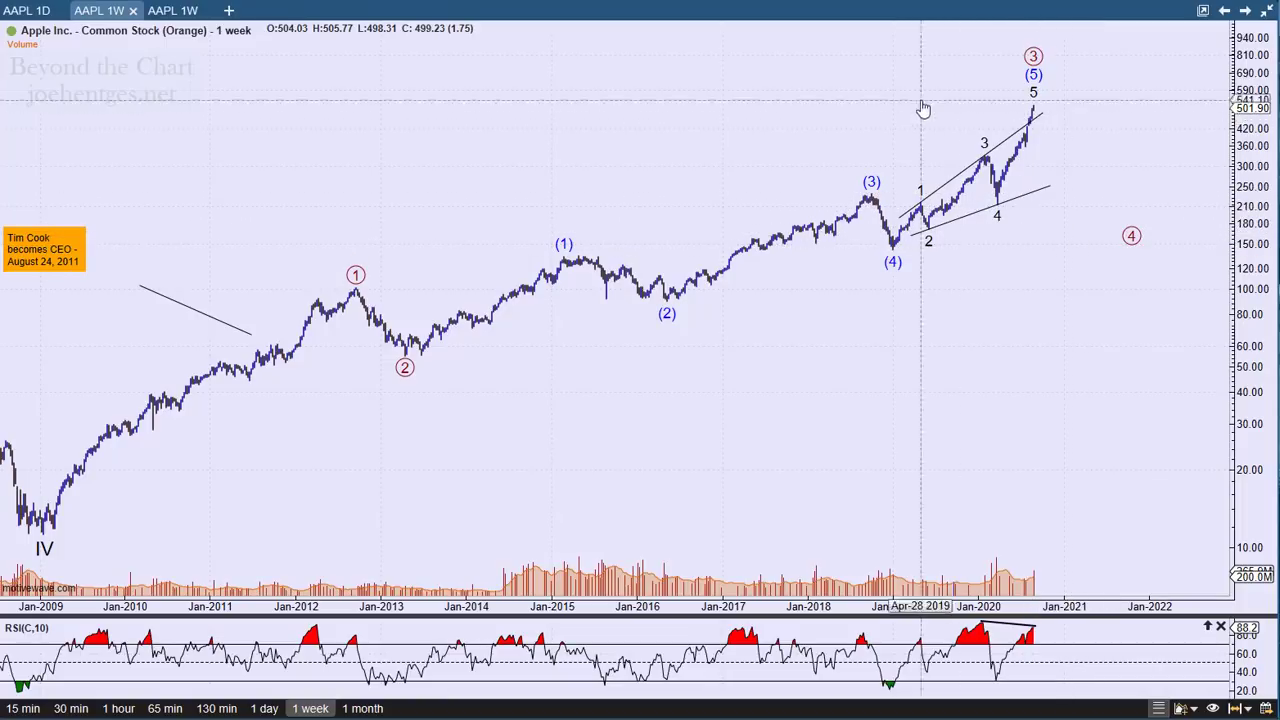
scroll(923, 108, up, 4)
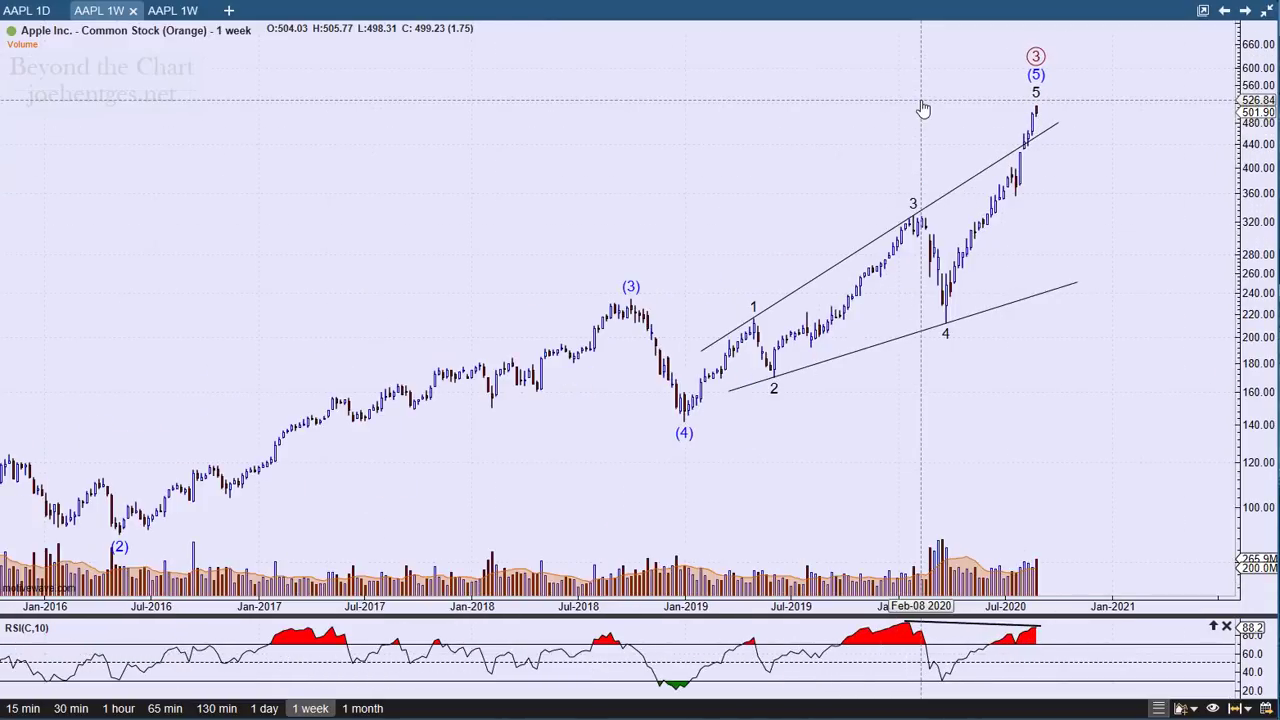